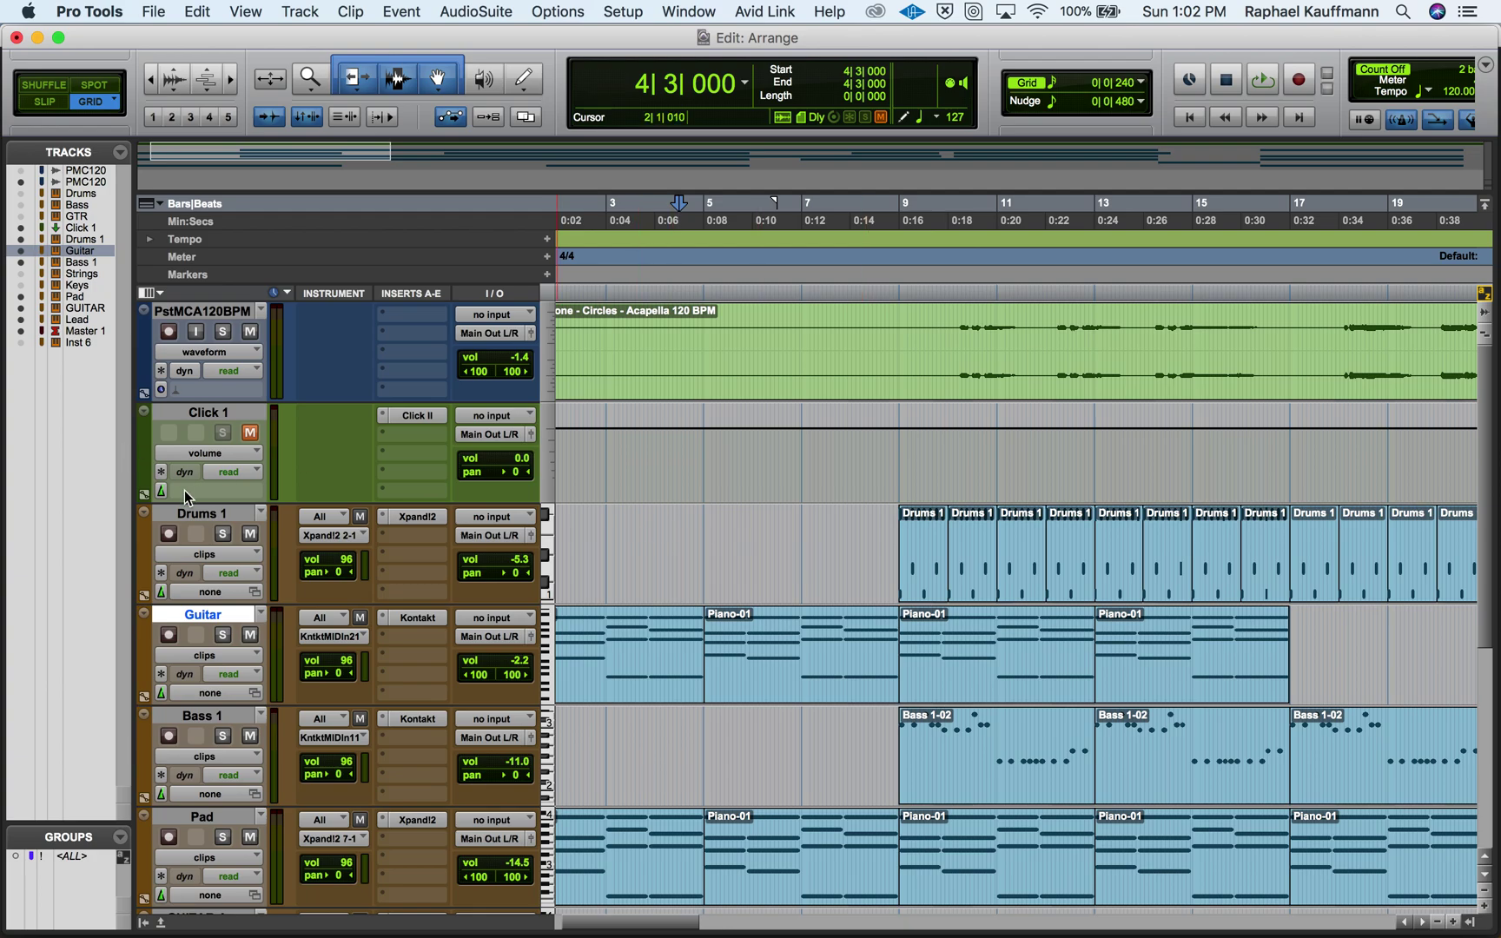
Select the Drums 1 MIDI track in the Edit window in place of the Guitar track.
left_click(200, 513)
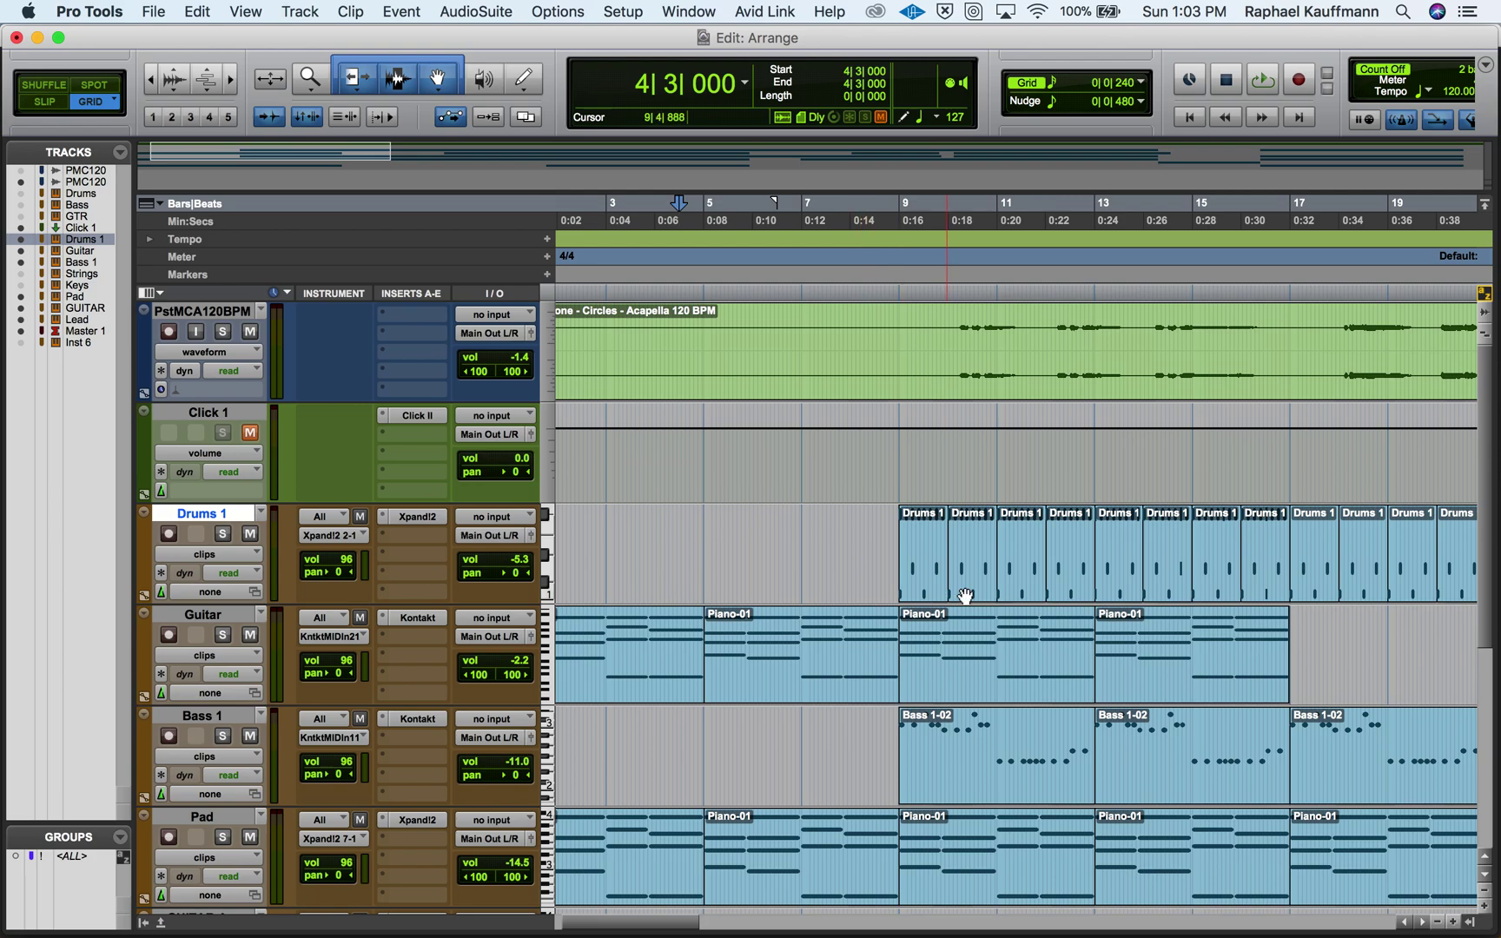
Select the continuous run of Drums 1 MIDI clips from bar 9 to bar 81.
scroll(931, 592, "left", 2)
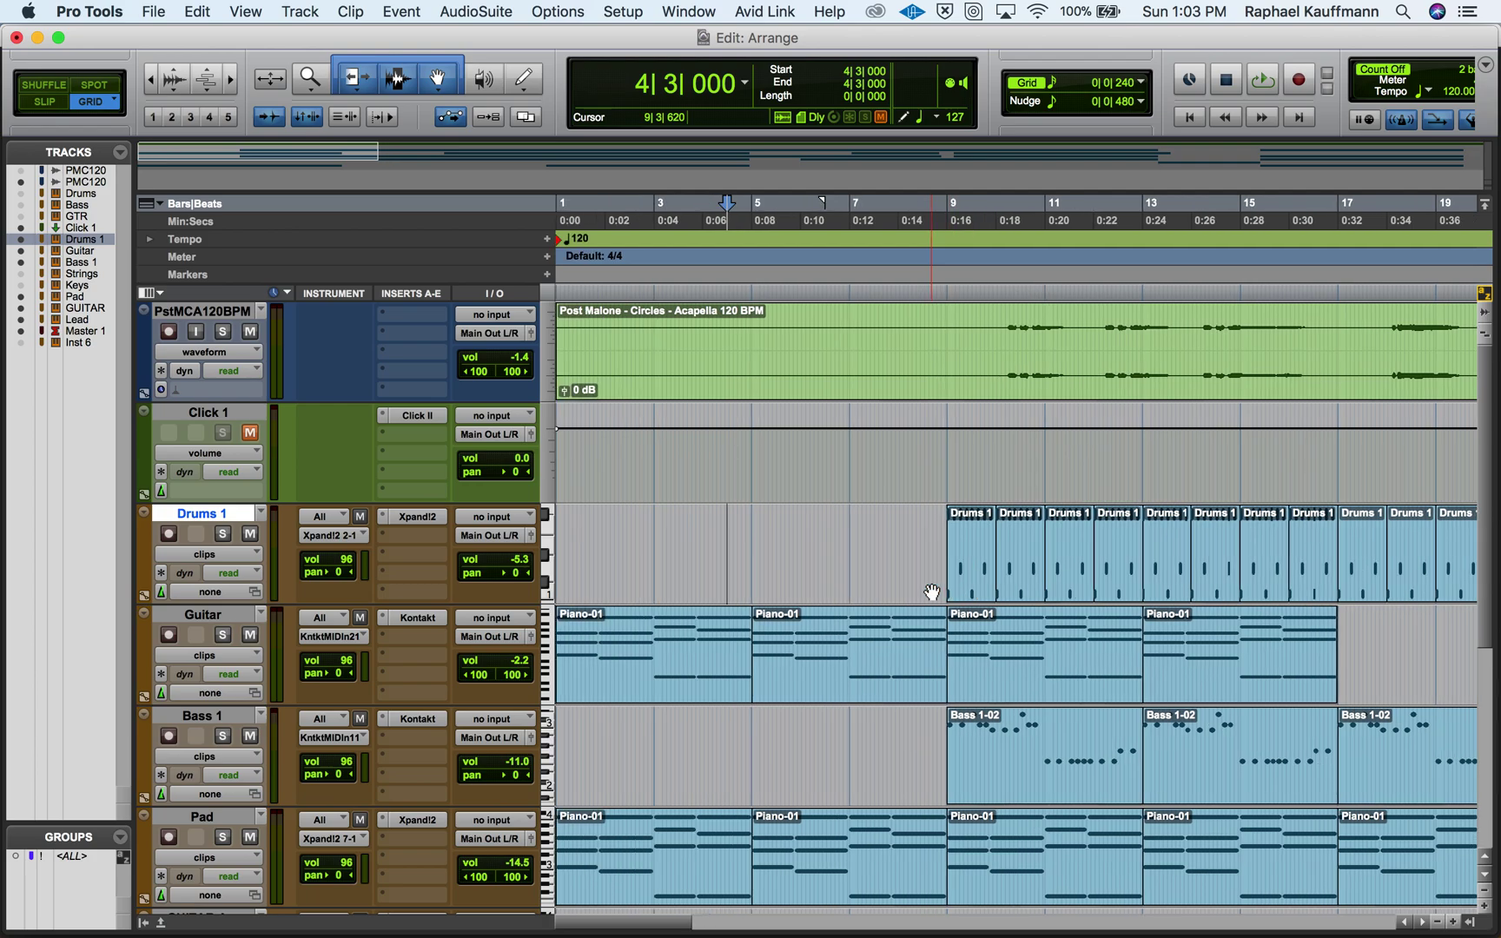
scroll(931, 592, "down", 3)
left_click(974, 493)
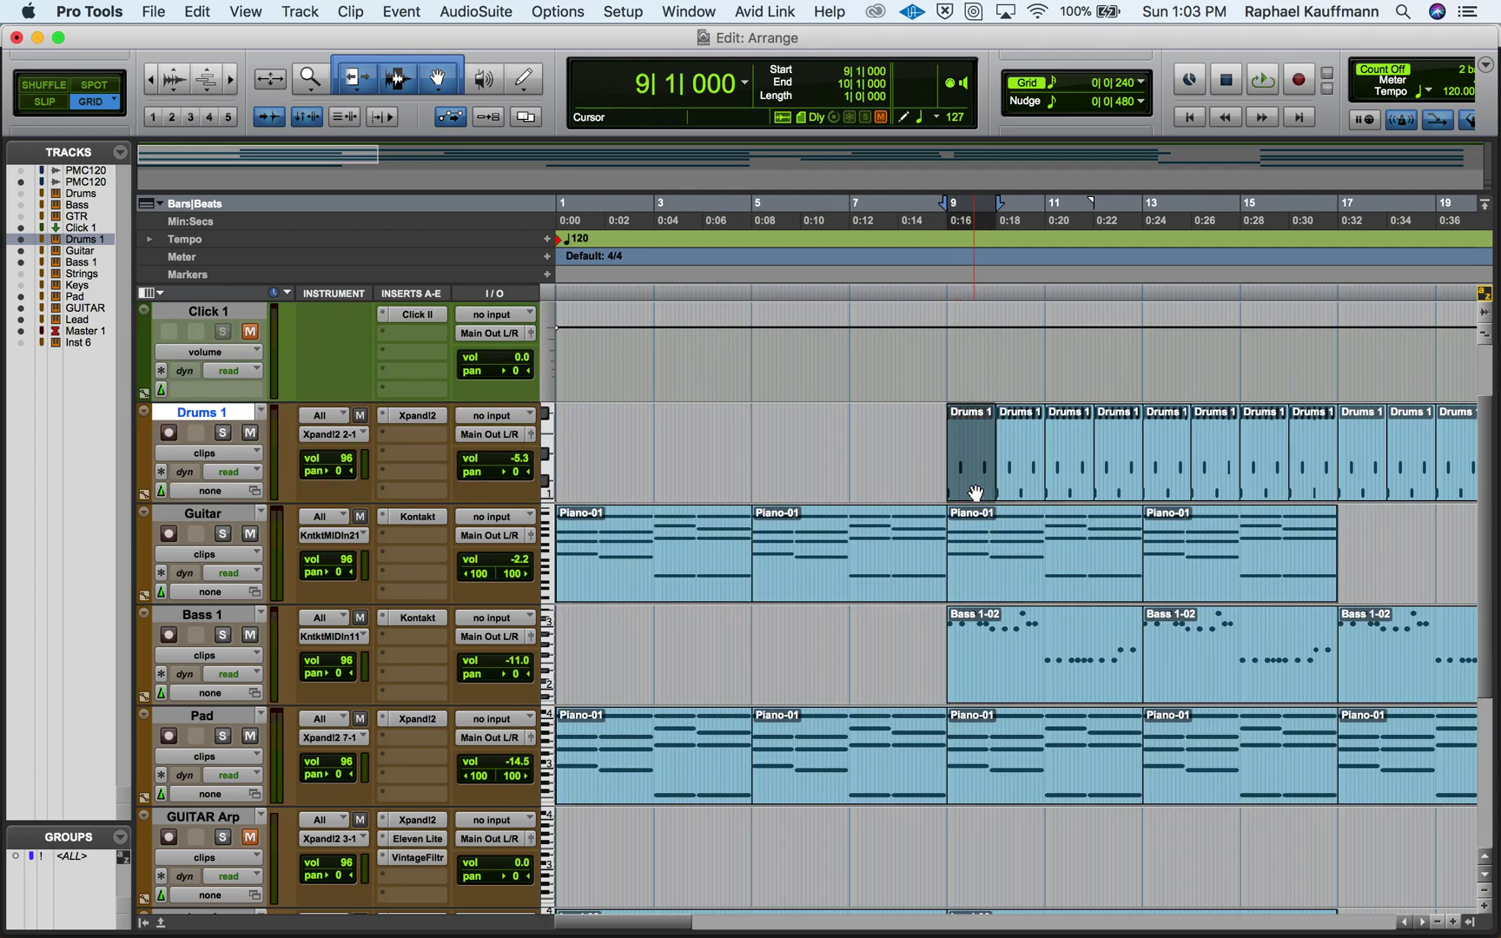
key("super+bracketleft")
scroll(978, 486, "right", 15)
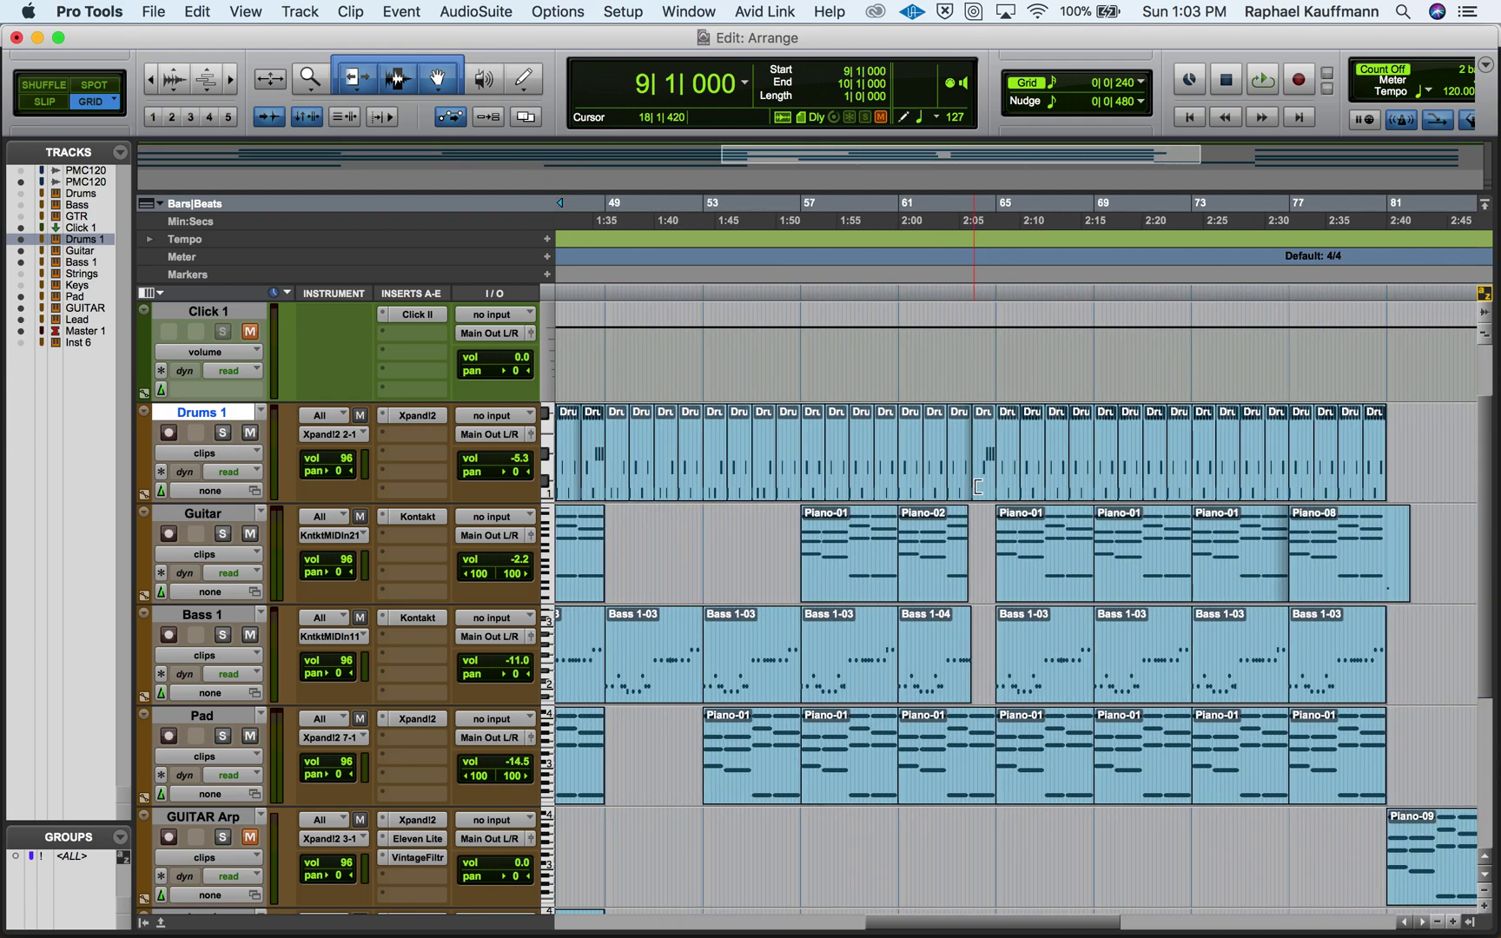
left_click(1377, 498, "shift")
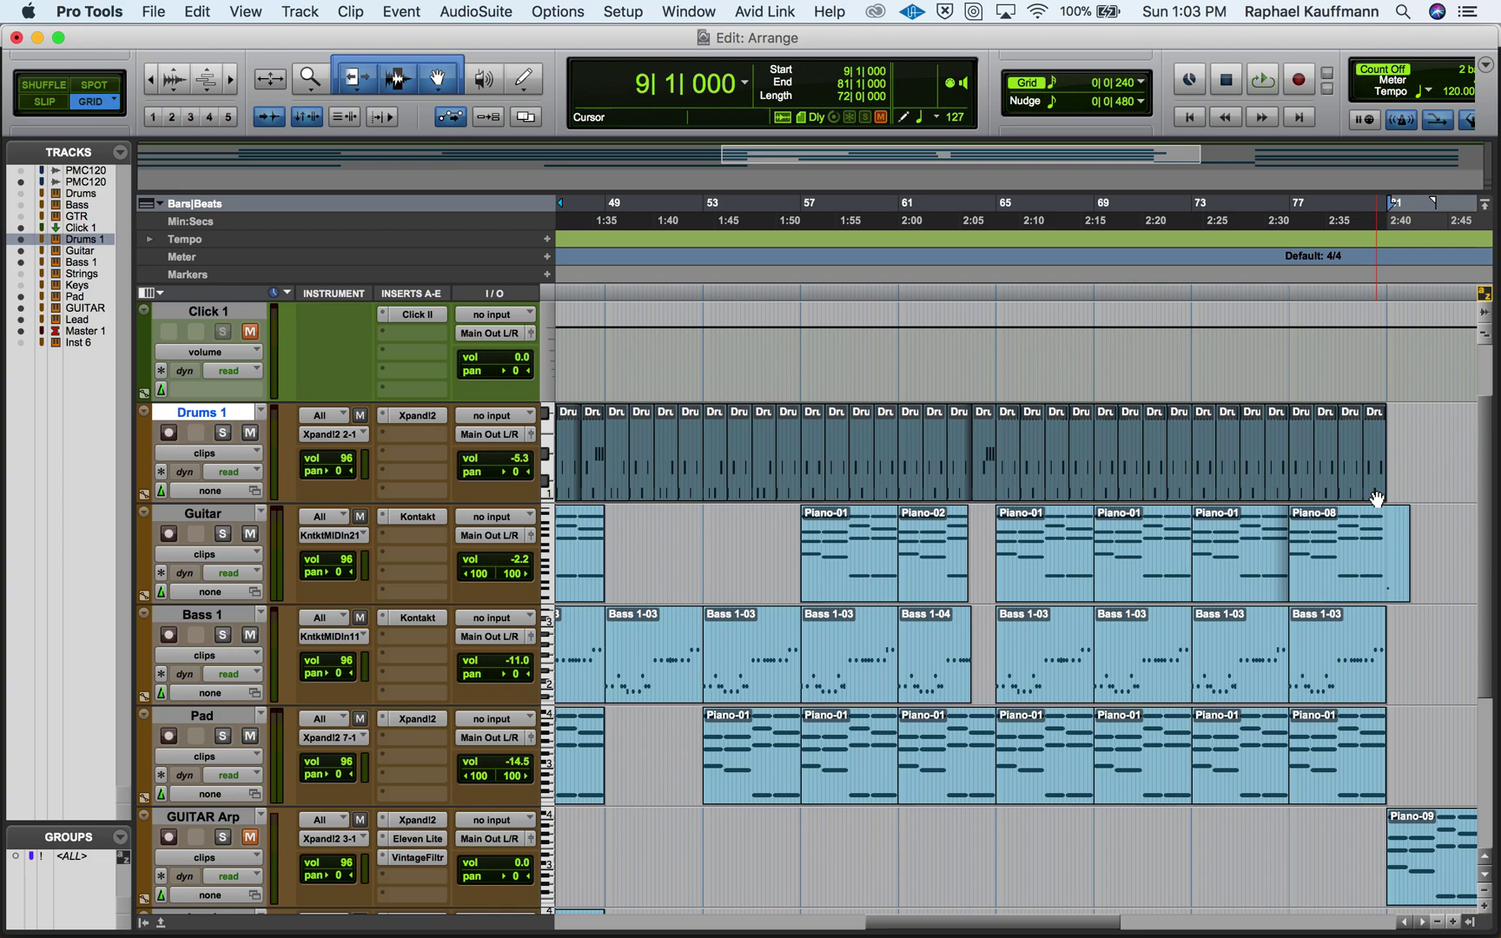
scroll(1376, 498, "left", 15)
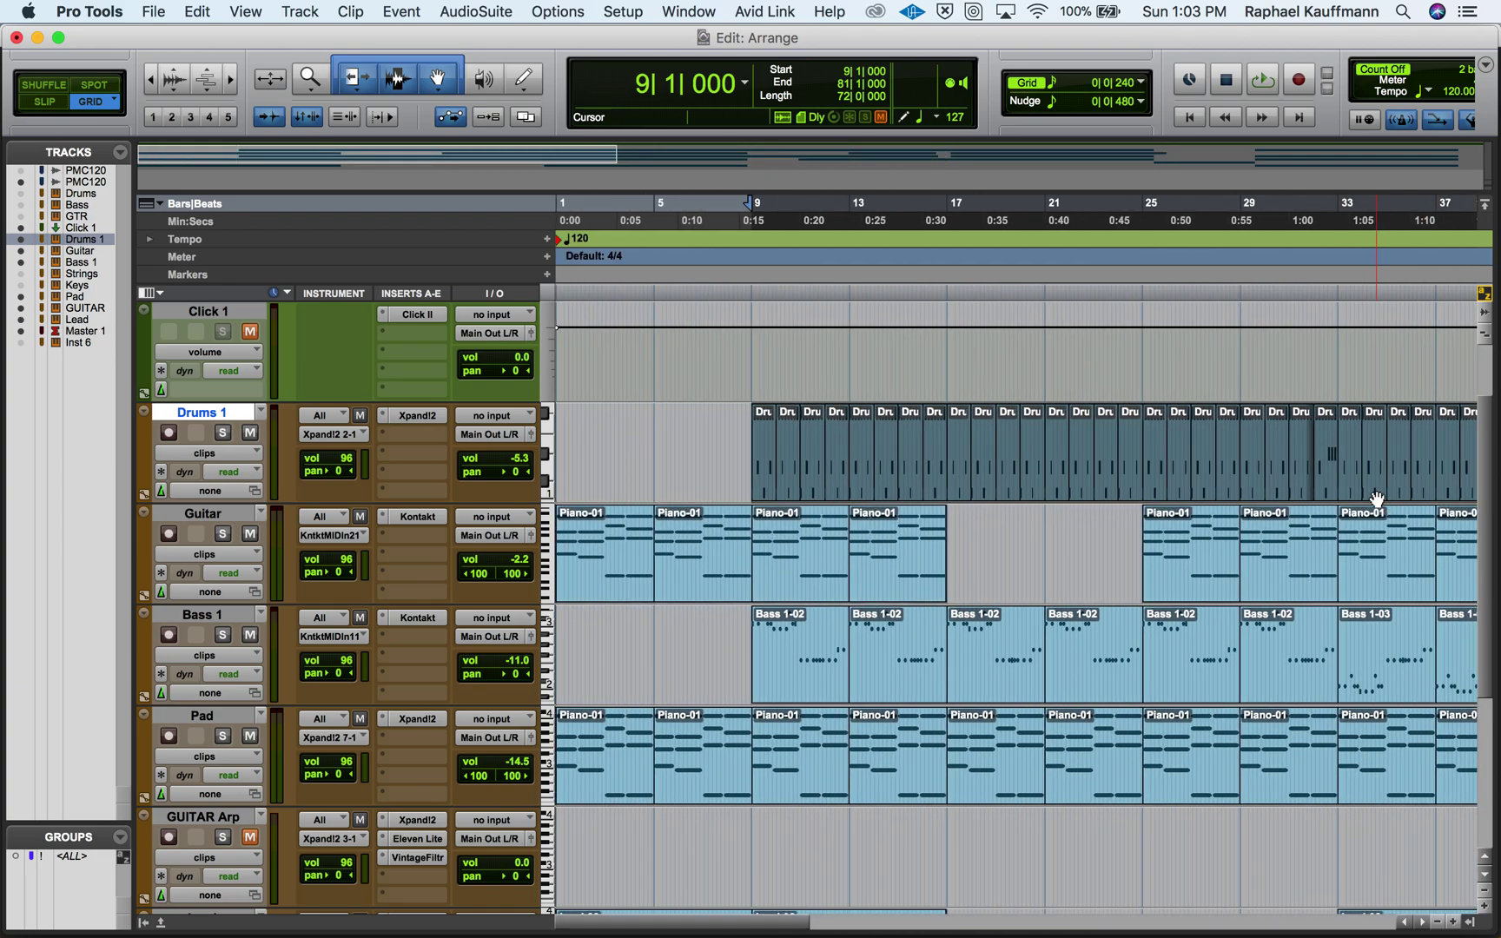
Open Event Operations > Select/Split Notes and set it to act on all notes.
left_click(401, 12)
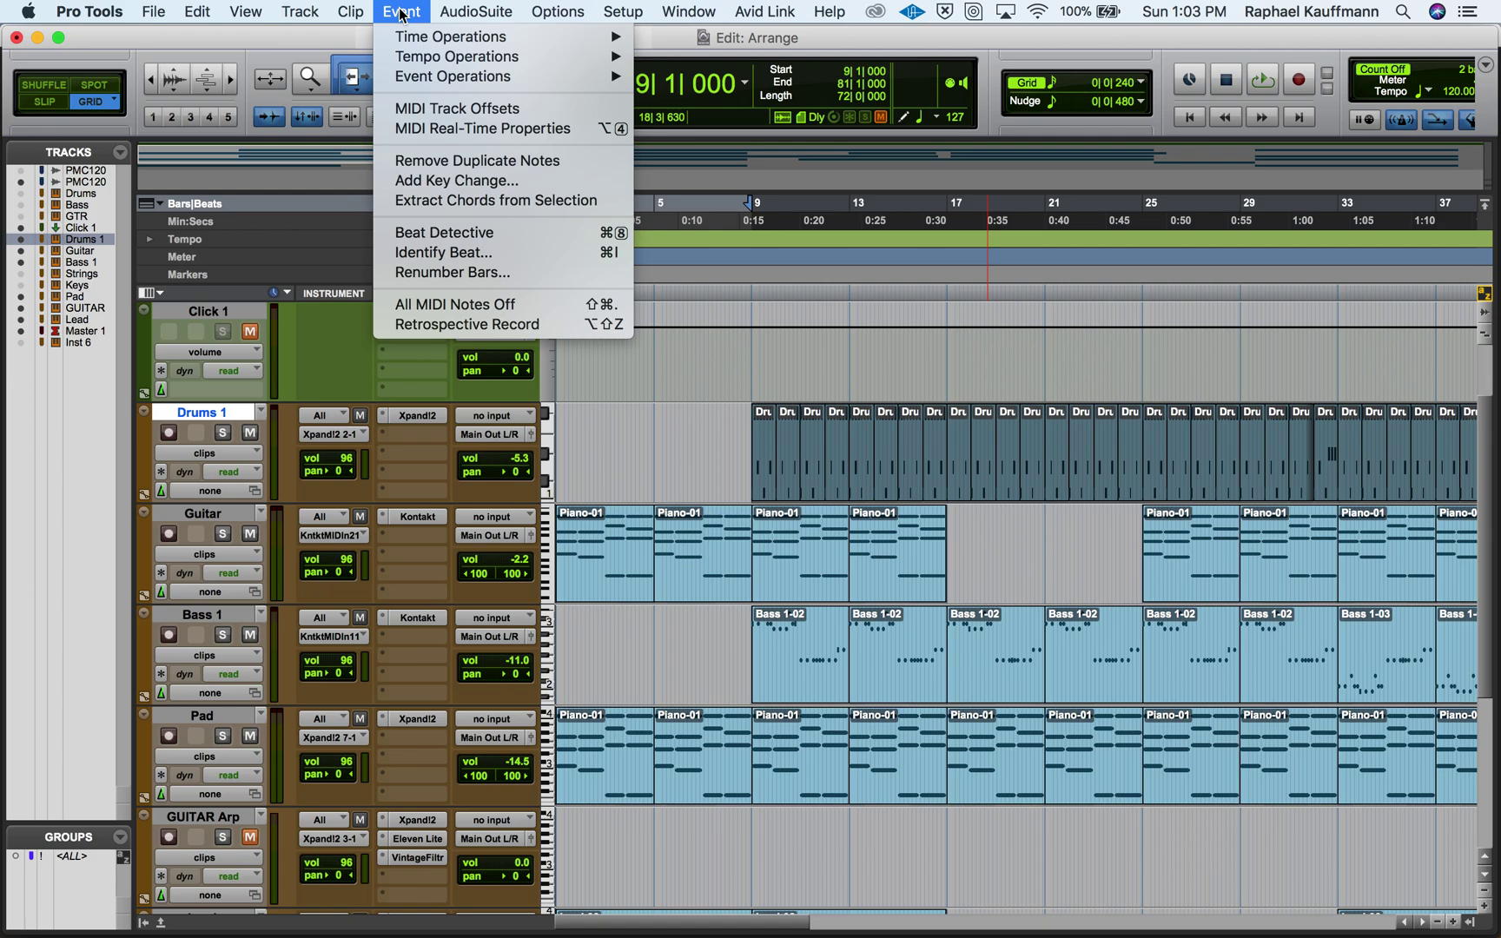
mouse_move(412, 82)
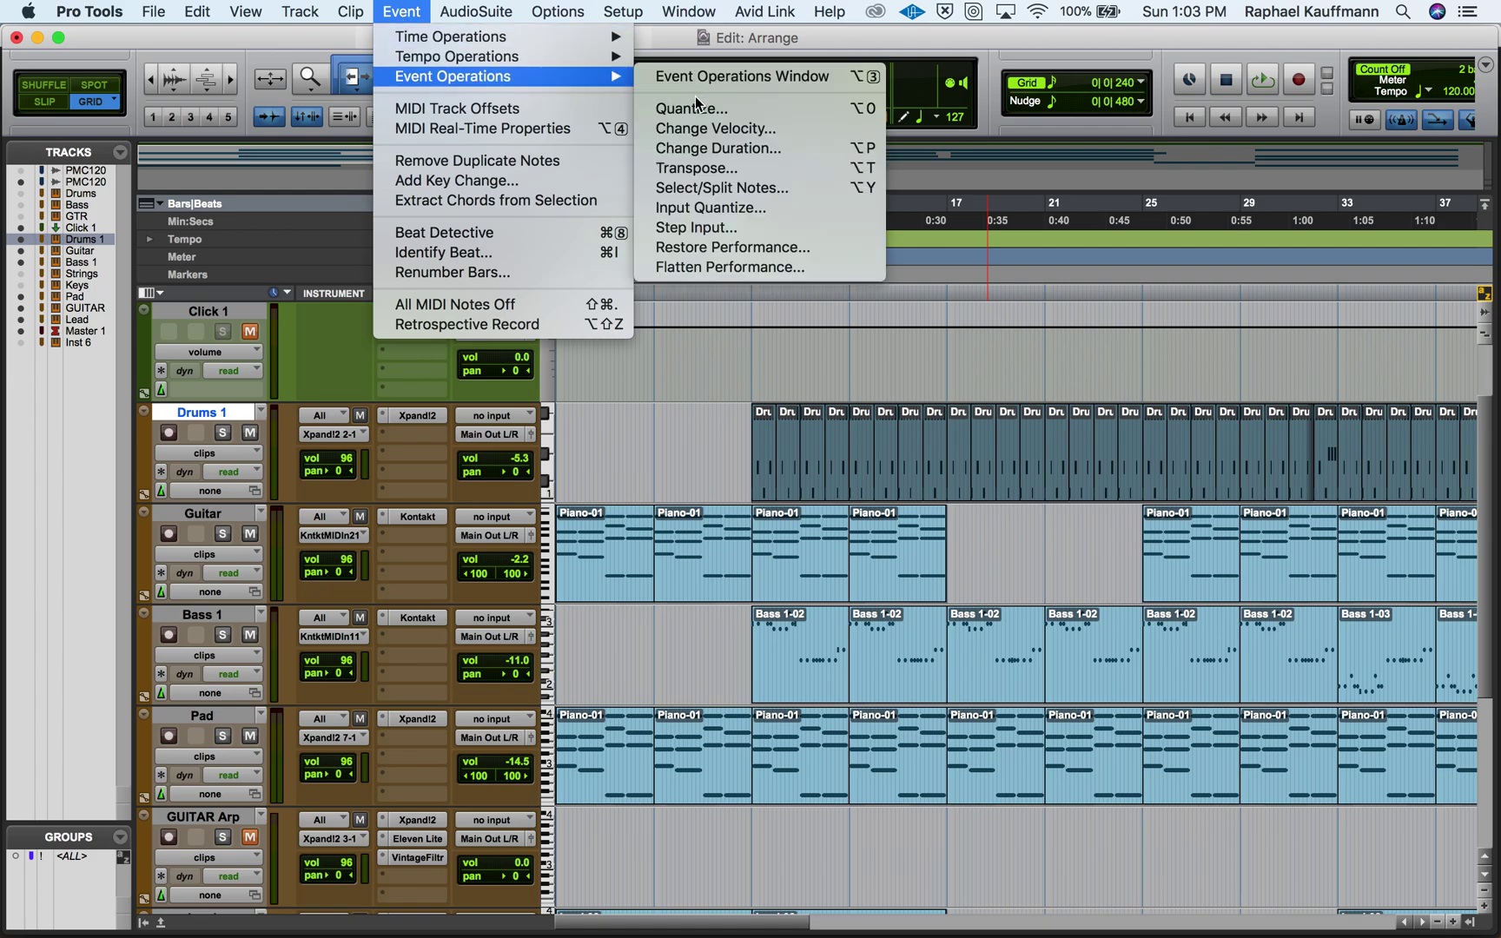
left_click(696, 182)
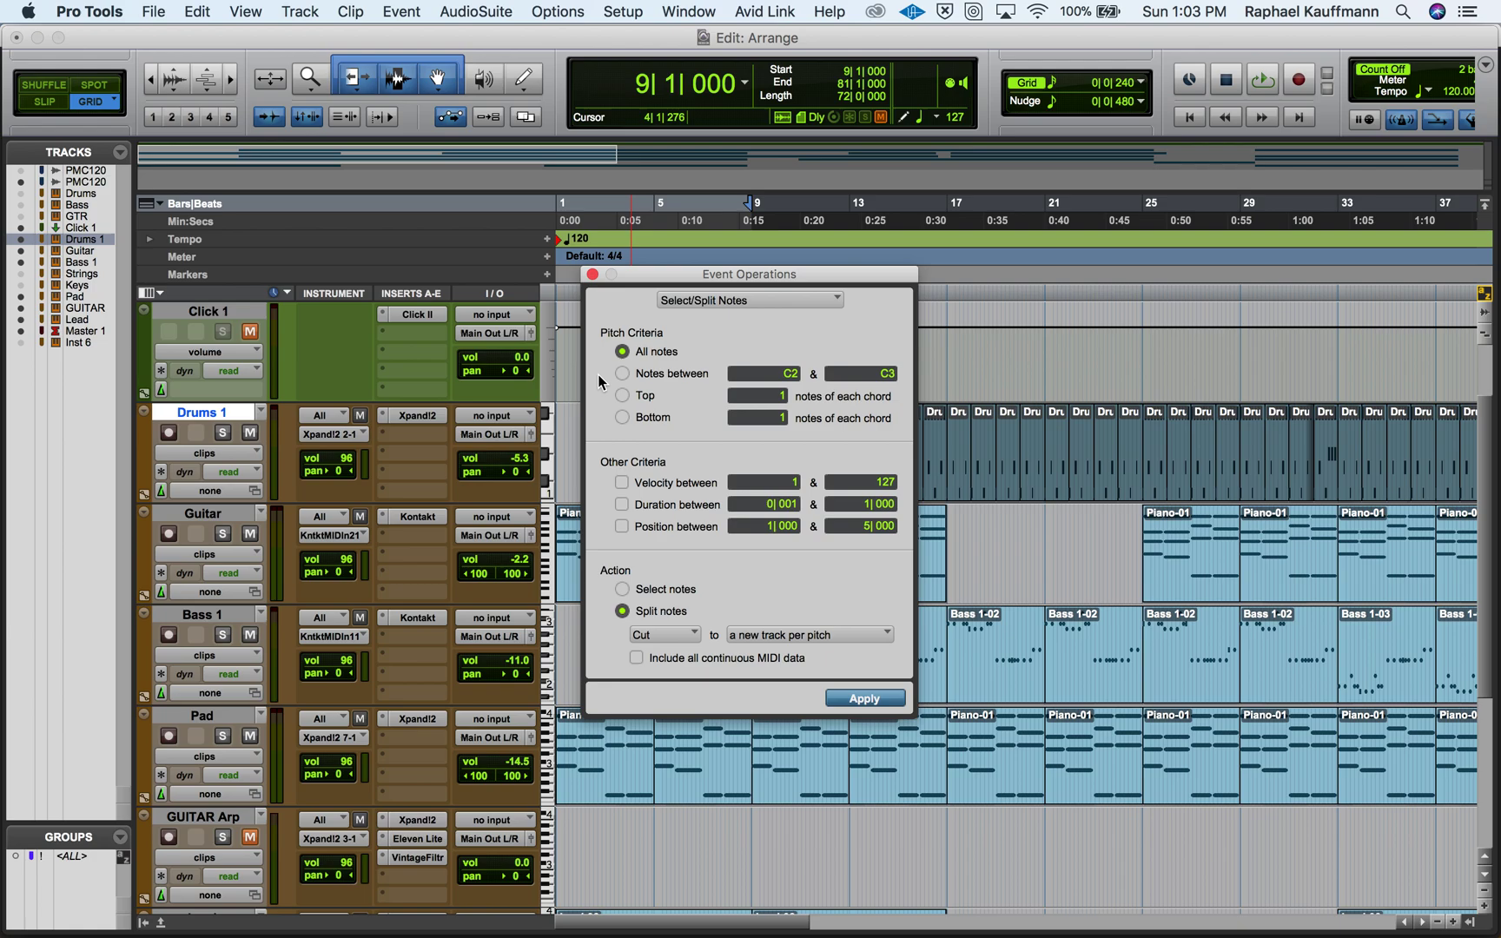
left_click(622, 590)
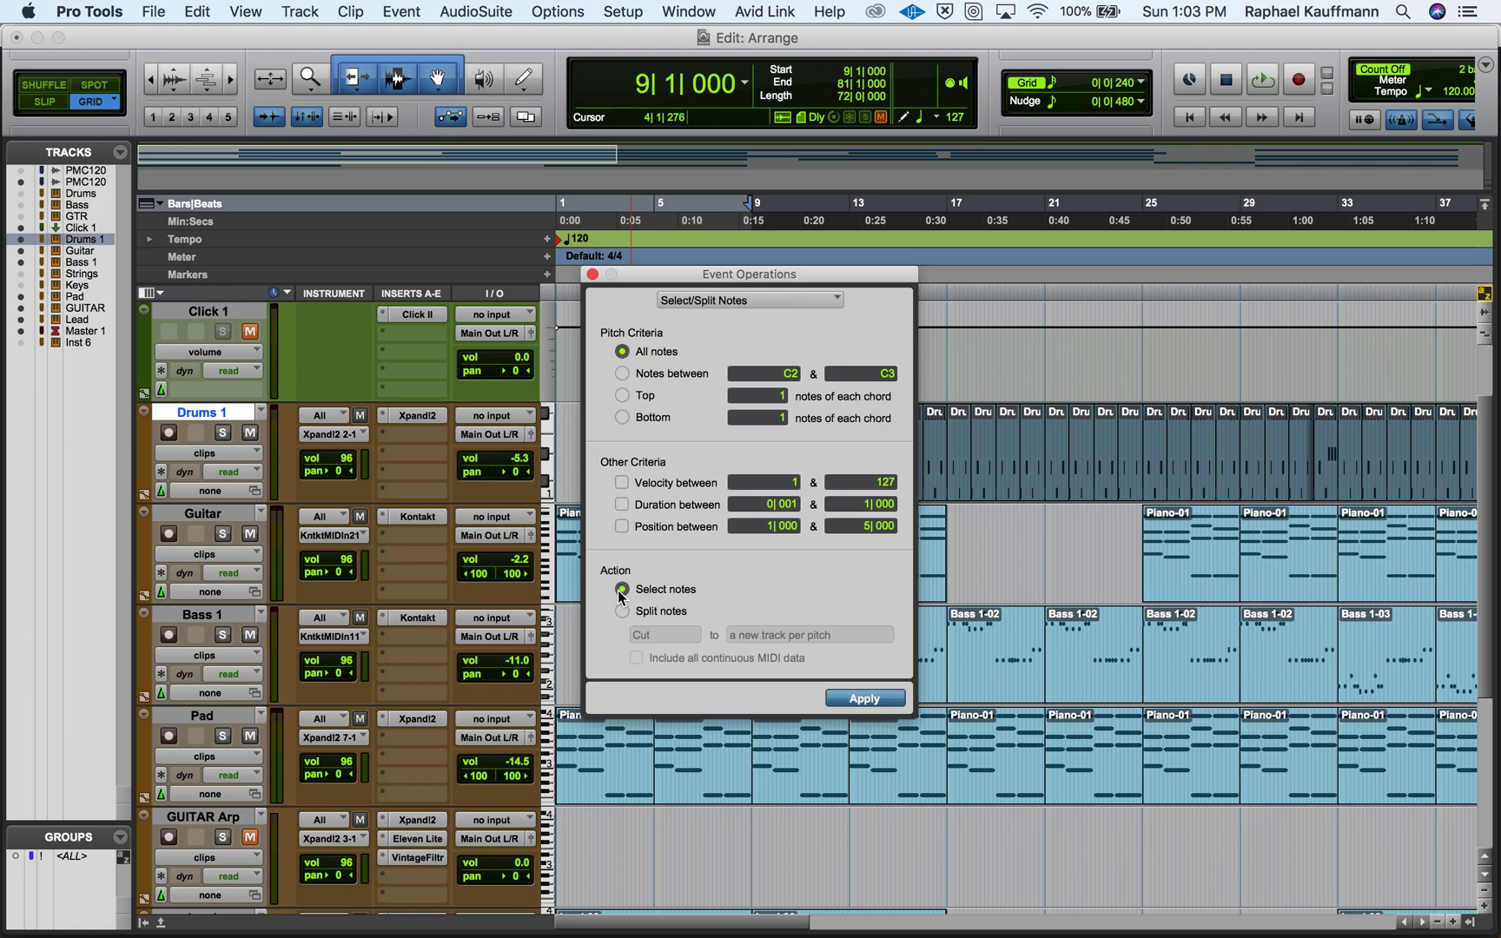
left_click(622, 375)
left_click(624, 351)
Set the action to Split notes, cut each pitch to a new track, and apply.
left_click(622, 589)
left_click(622, 612)
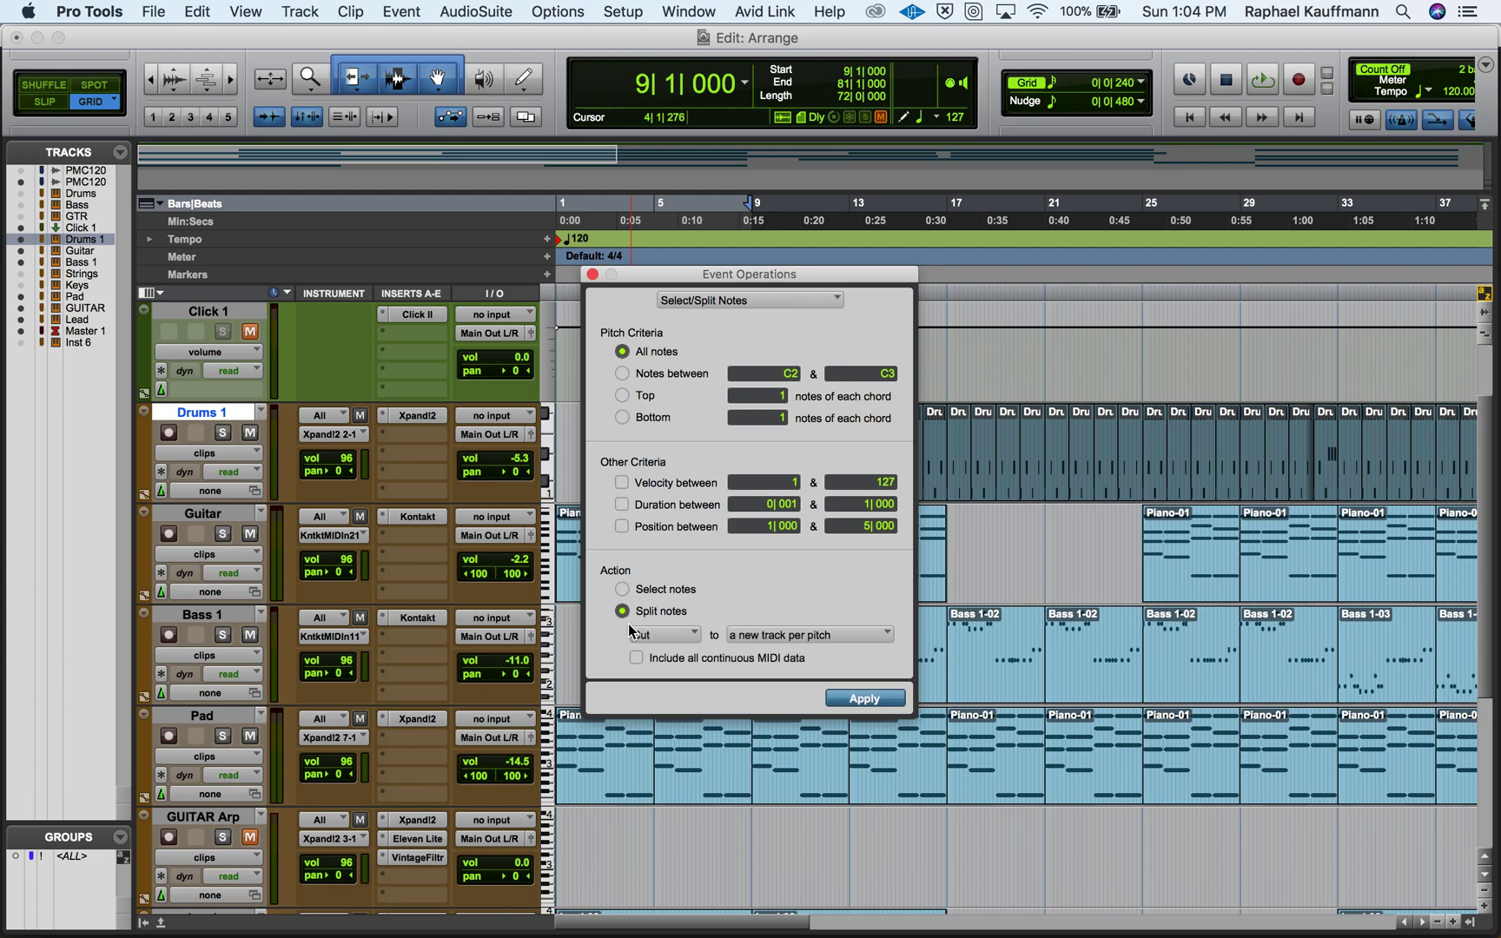
left_click(742, 637)
left_click(760, 592)
left_click(777, 638)
left_click(788, 686)
left_click_drag(773, 279, 401, 205)
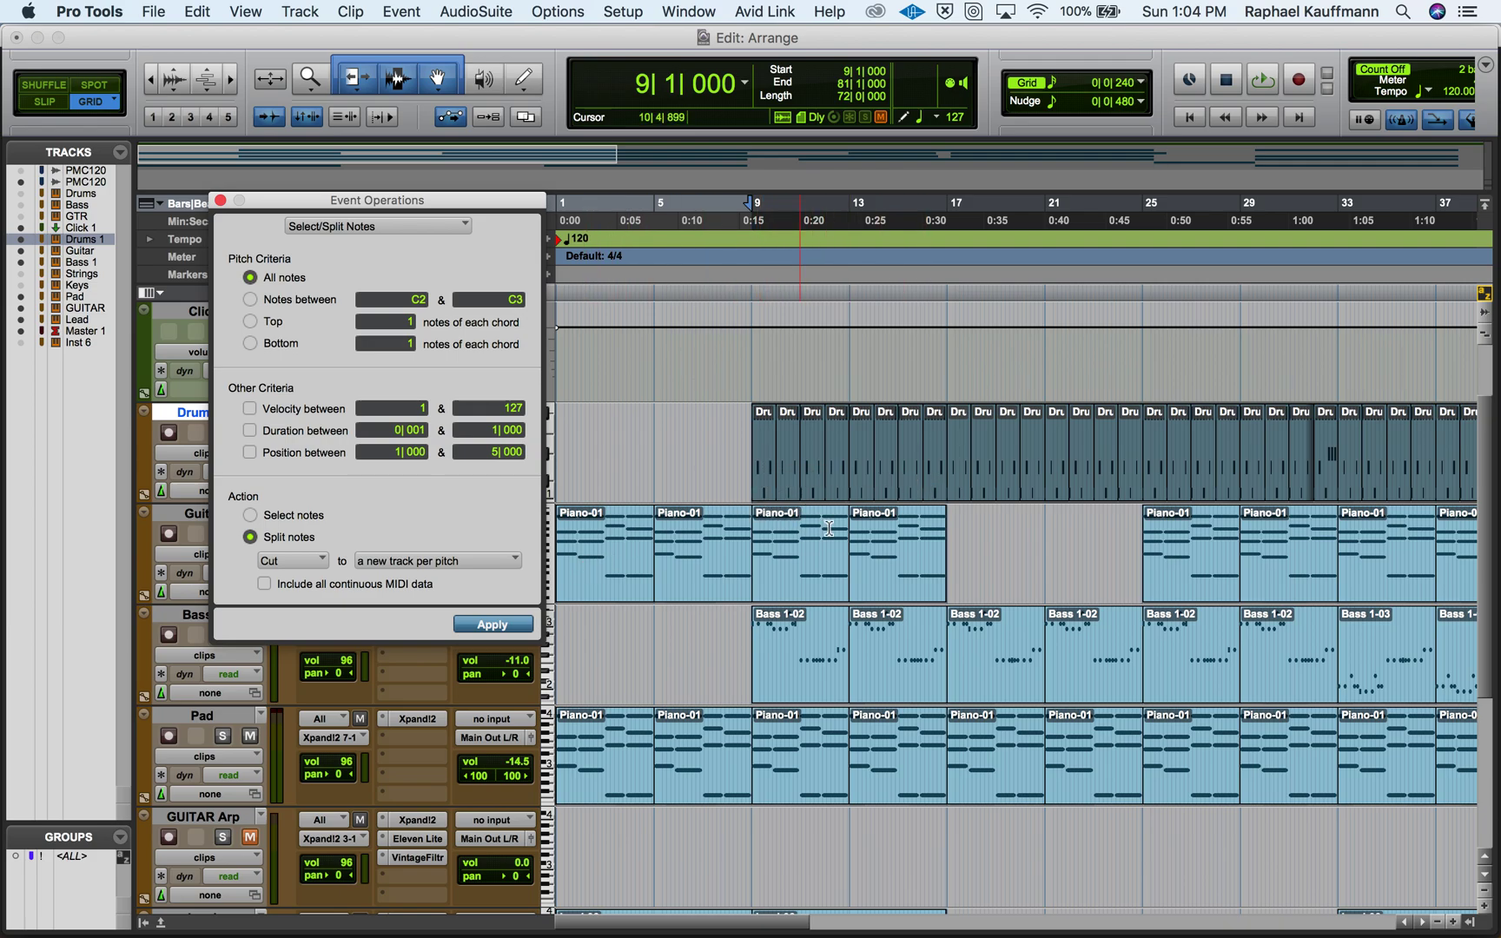
left_click(492, 625)
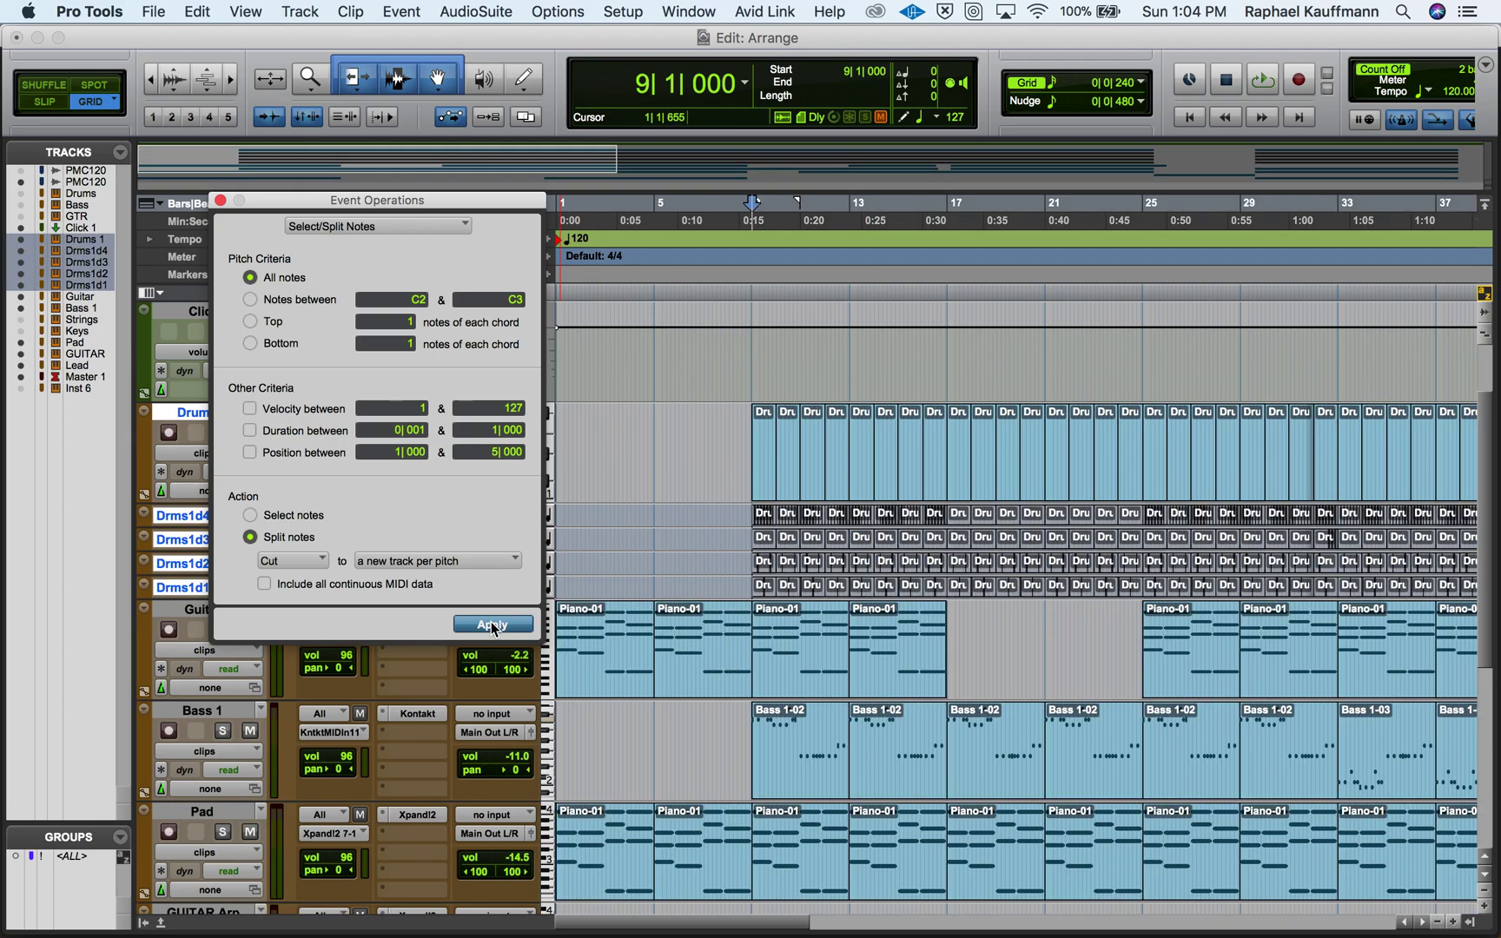
Close Event Operations and set Drms1d4, Drms1d3, Drms1d2 and Drms1d1 to medium track height.
left_click(220, 199)
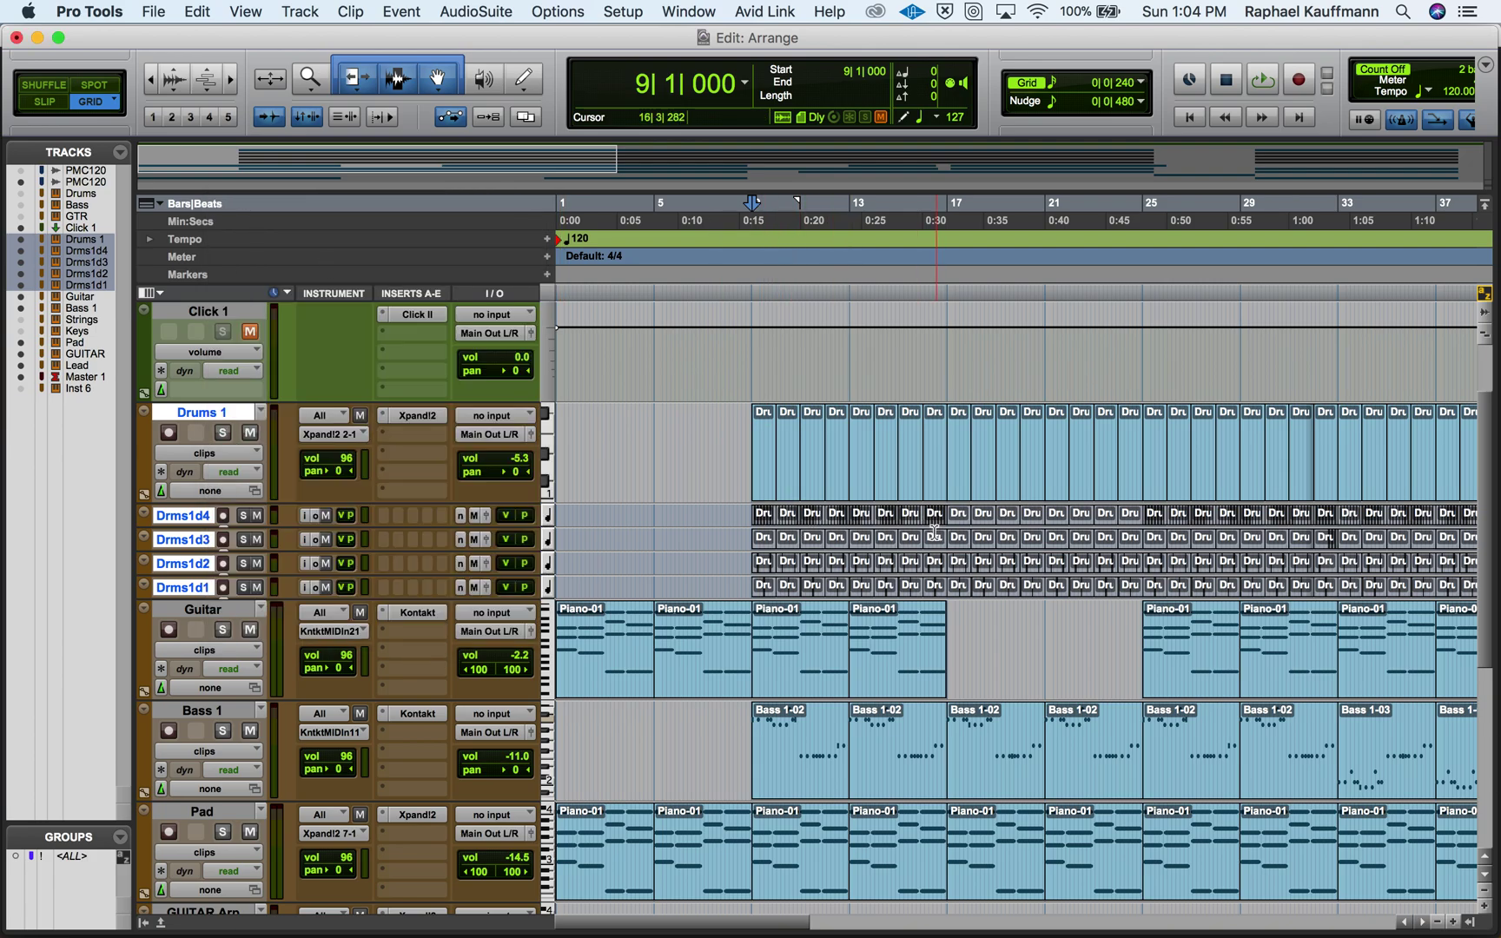
left_click(553, 516)
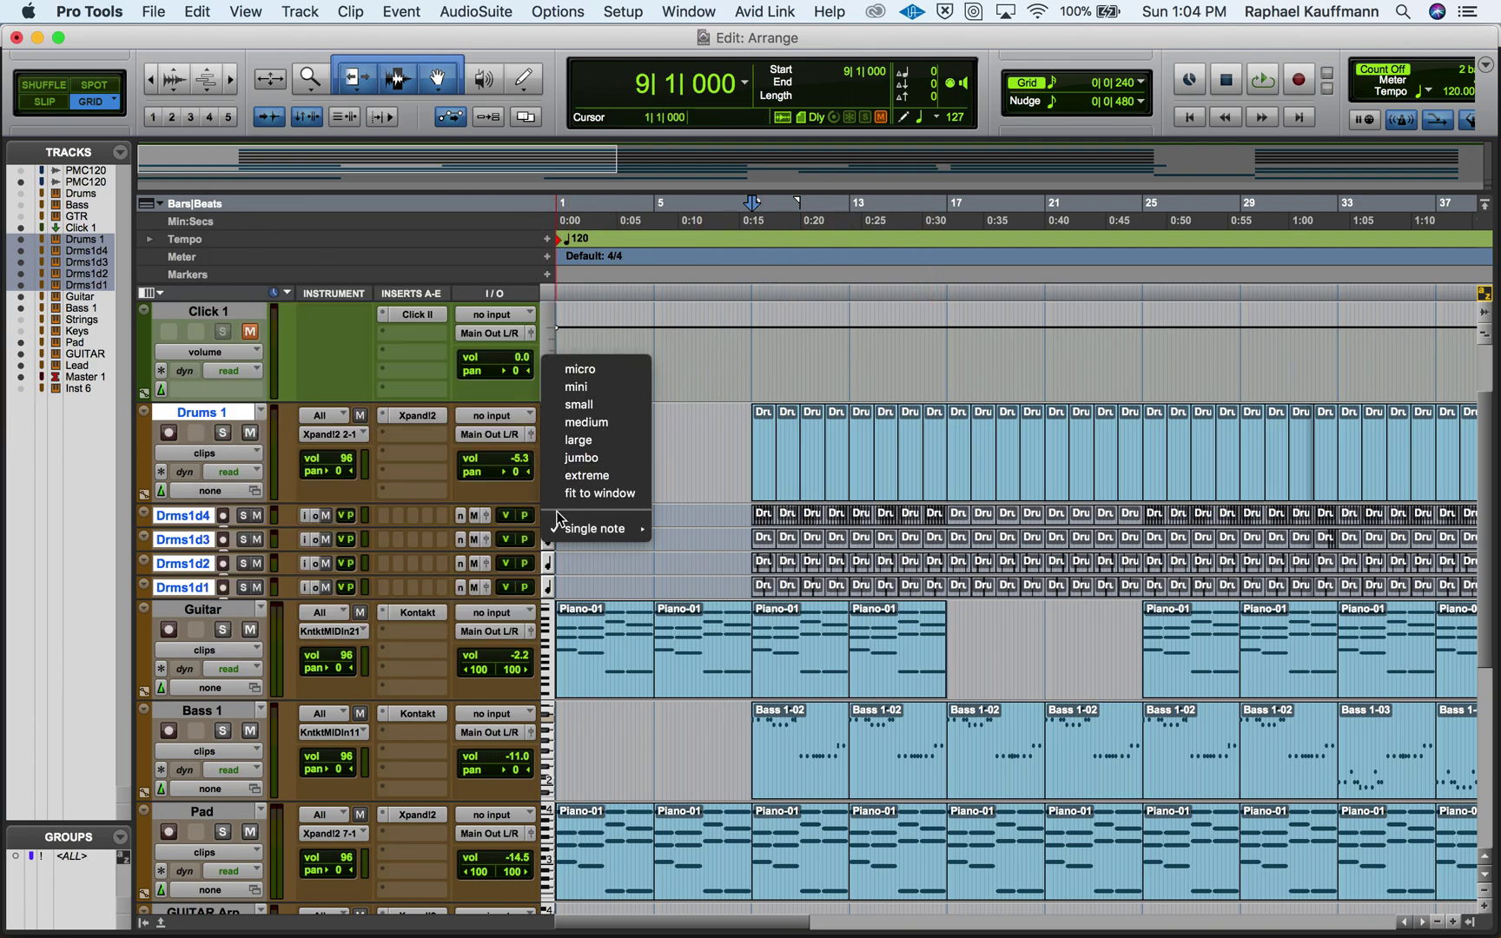
left_click(580, 425)
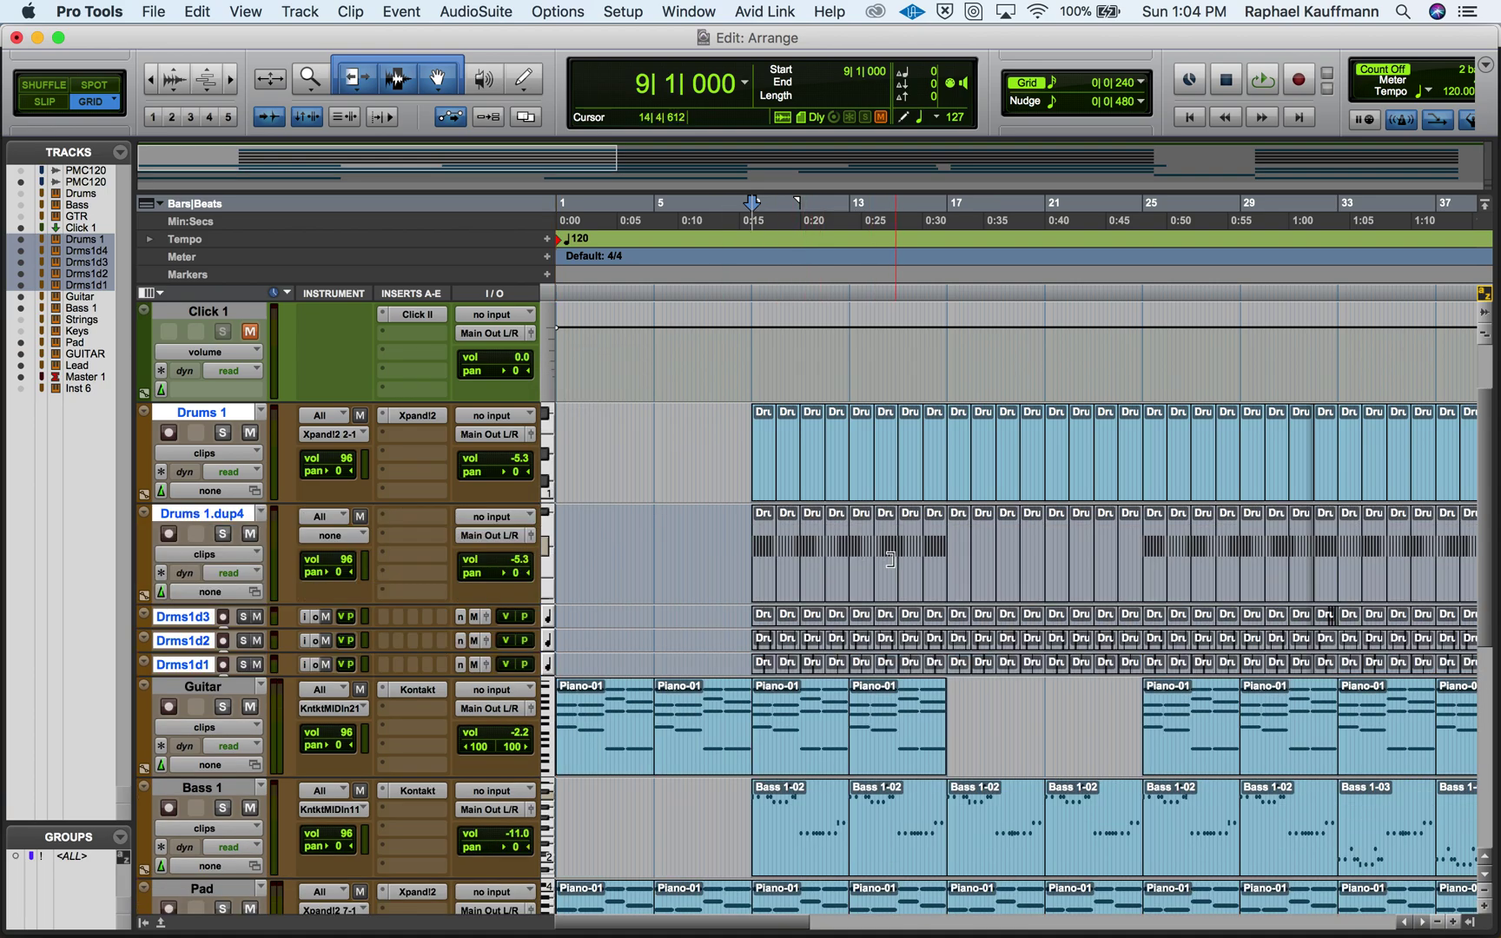
left_click(550, 618)
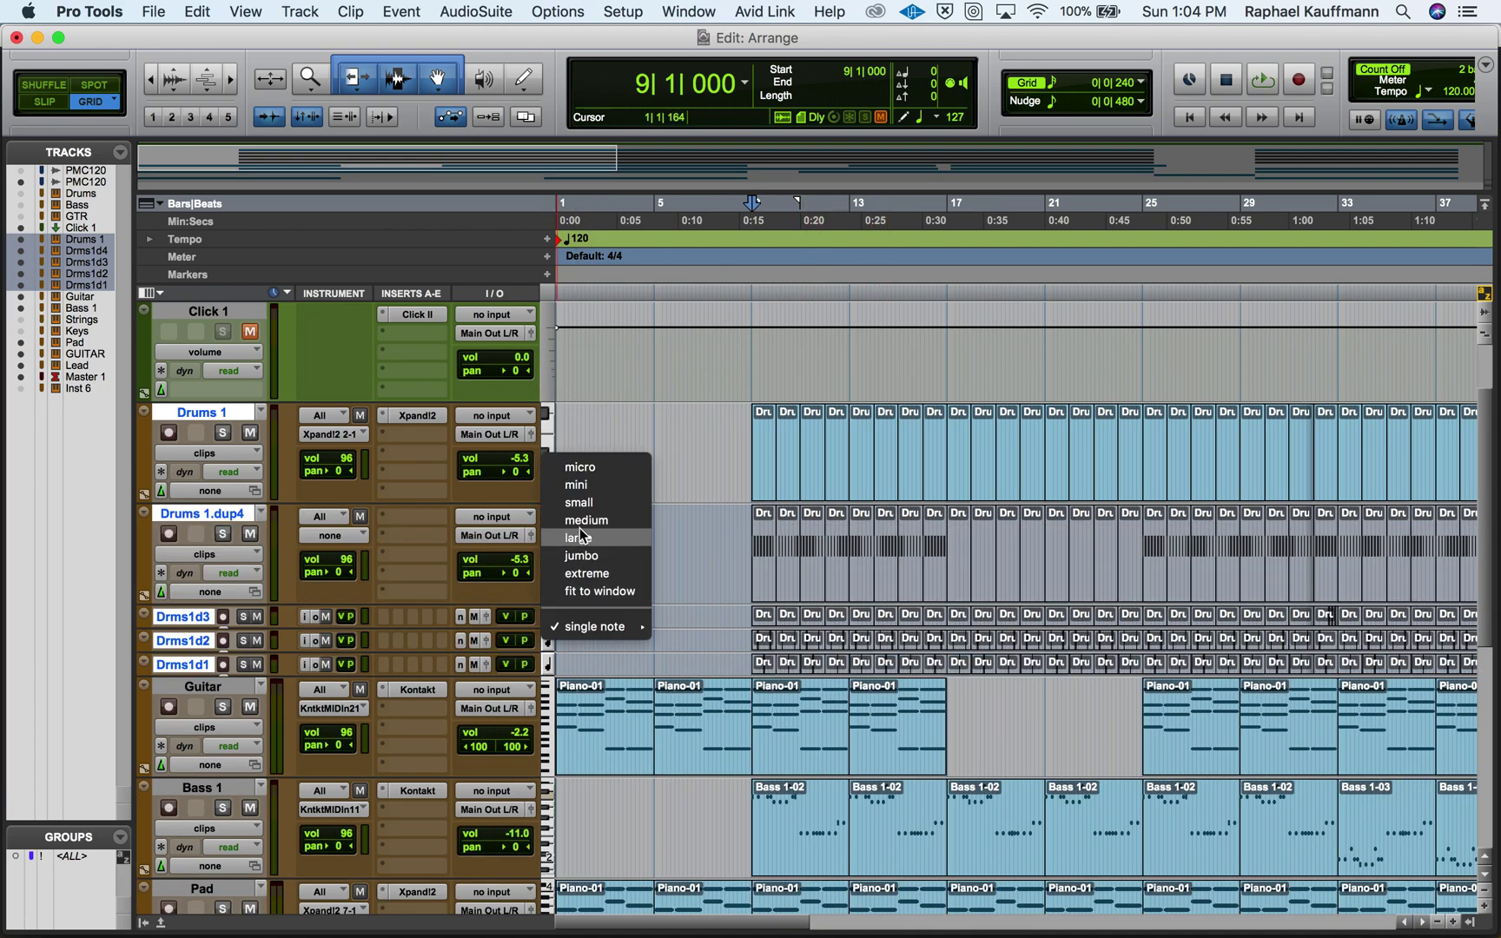
left_click(589, 523)
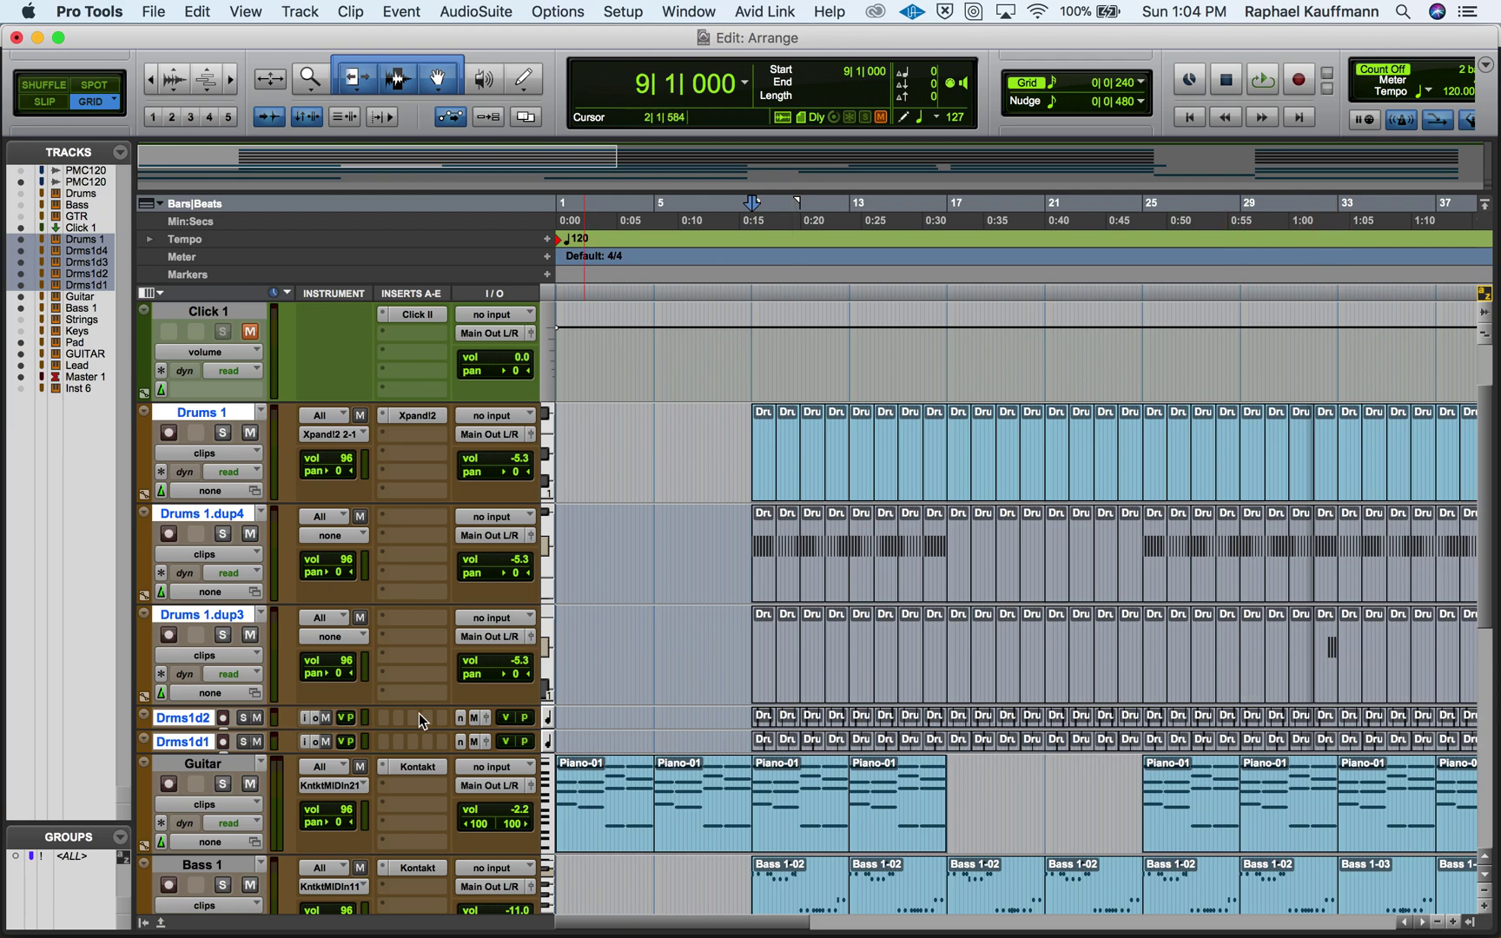
left_click(548, 718)
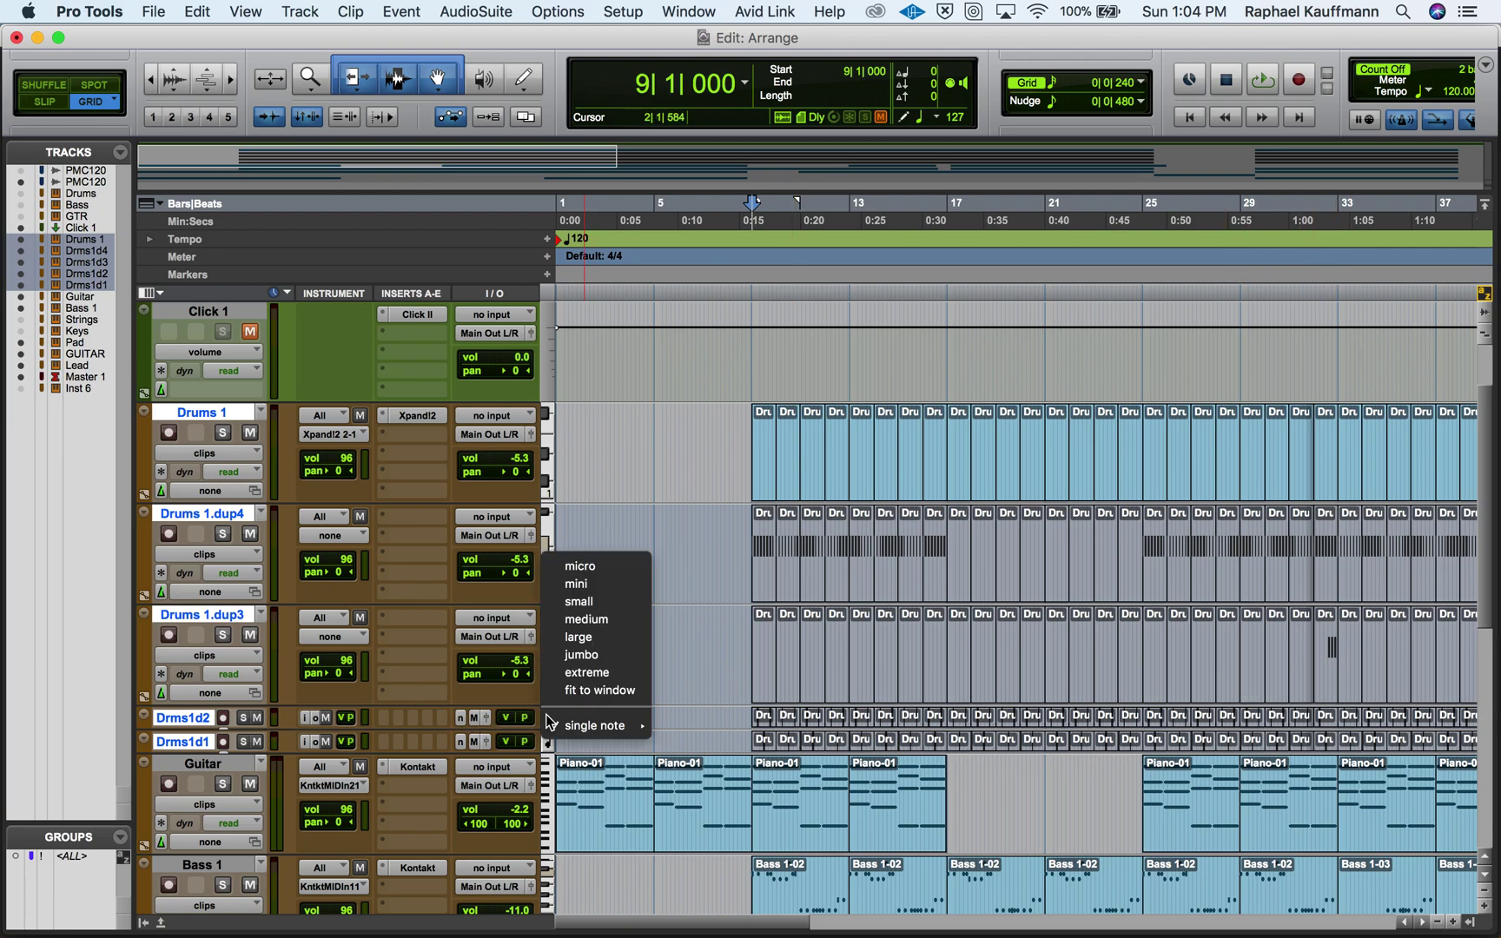
left_click(575, 627)
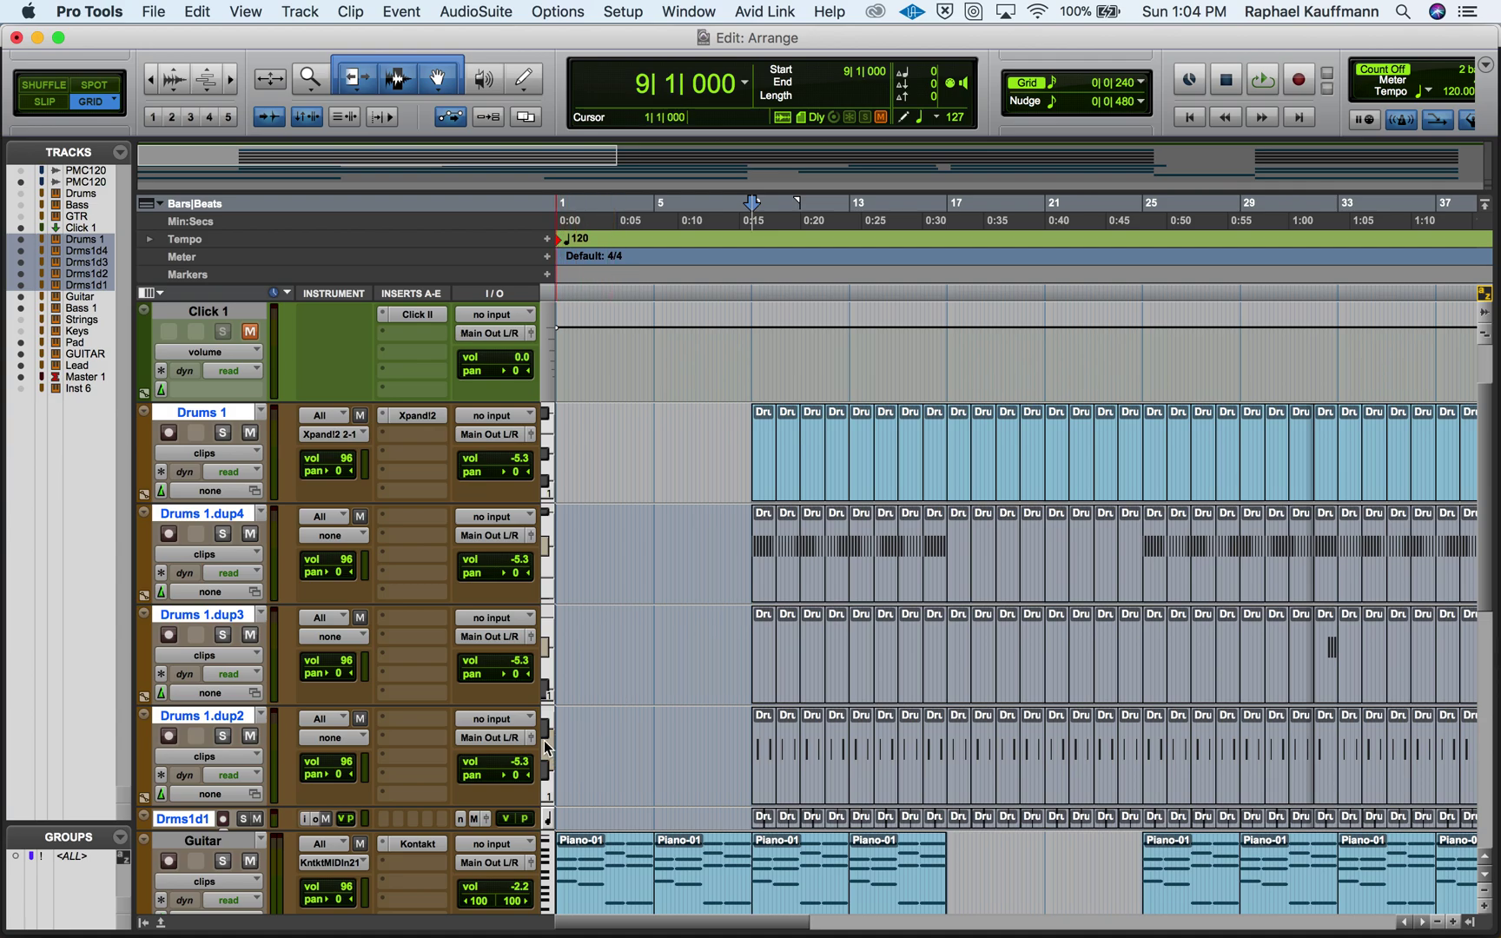
left_click(547, 819)
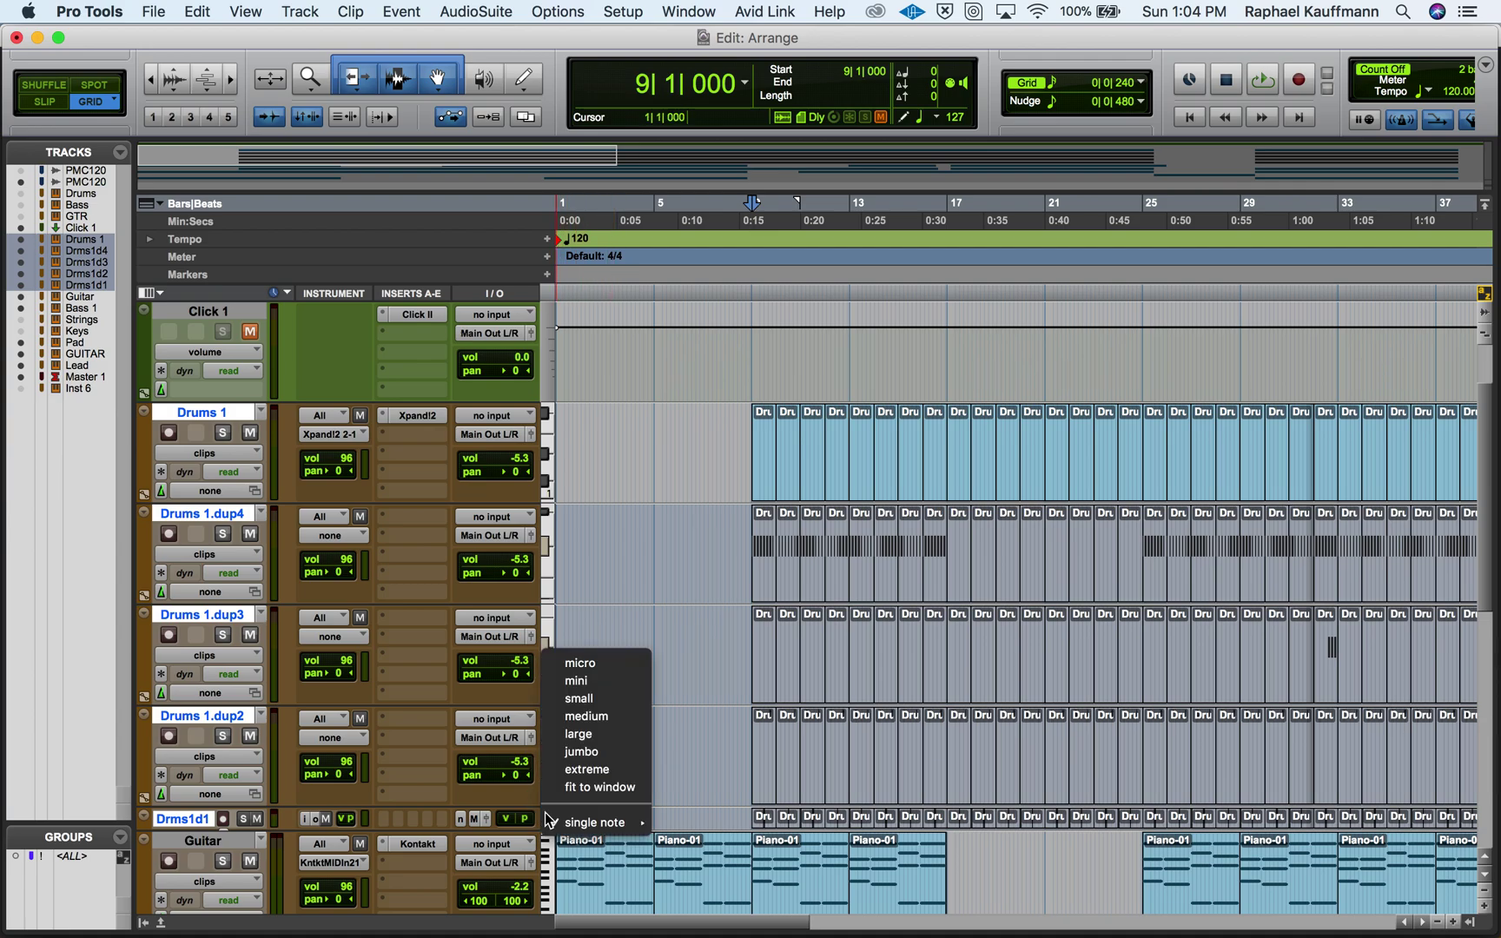
left_click(581, 716)
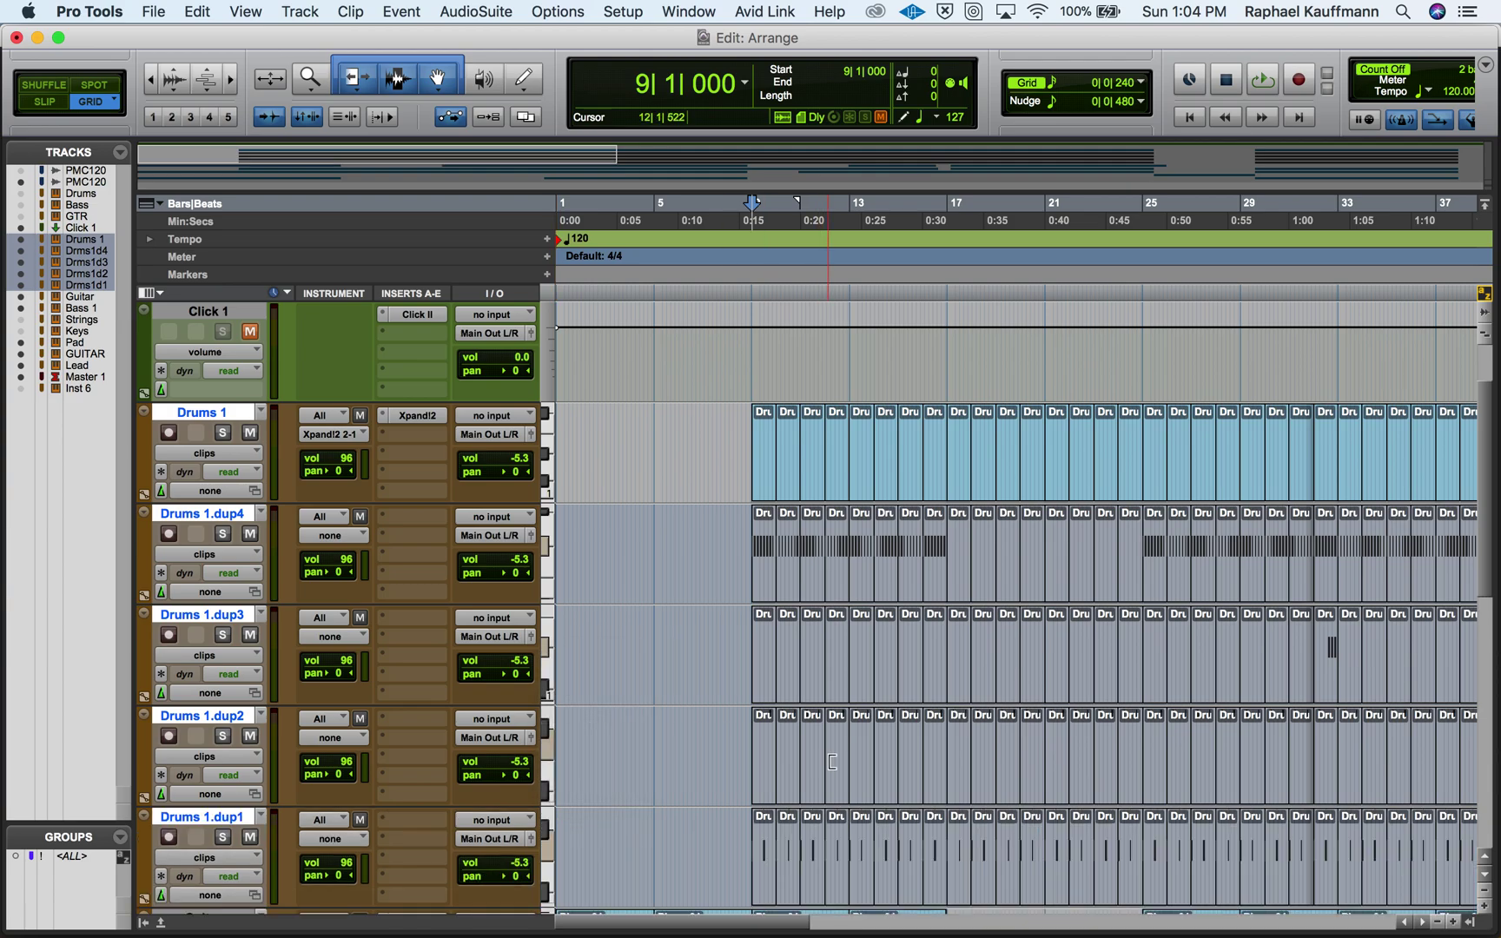
key("super+bracketright")
key("super+bracketright")
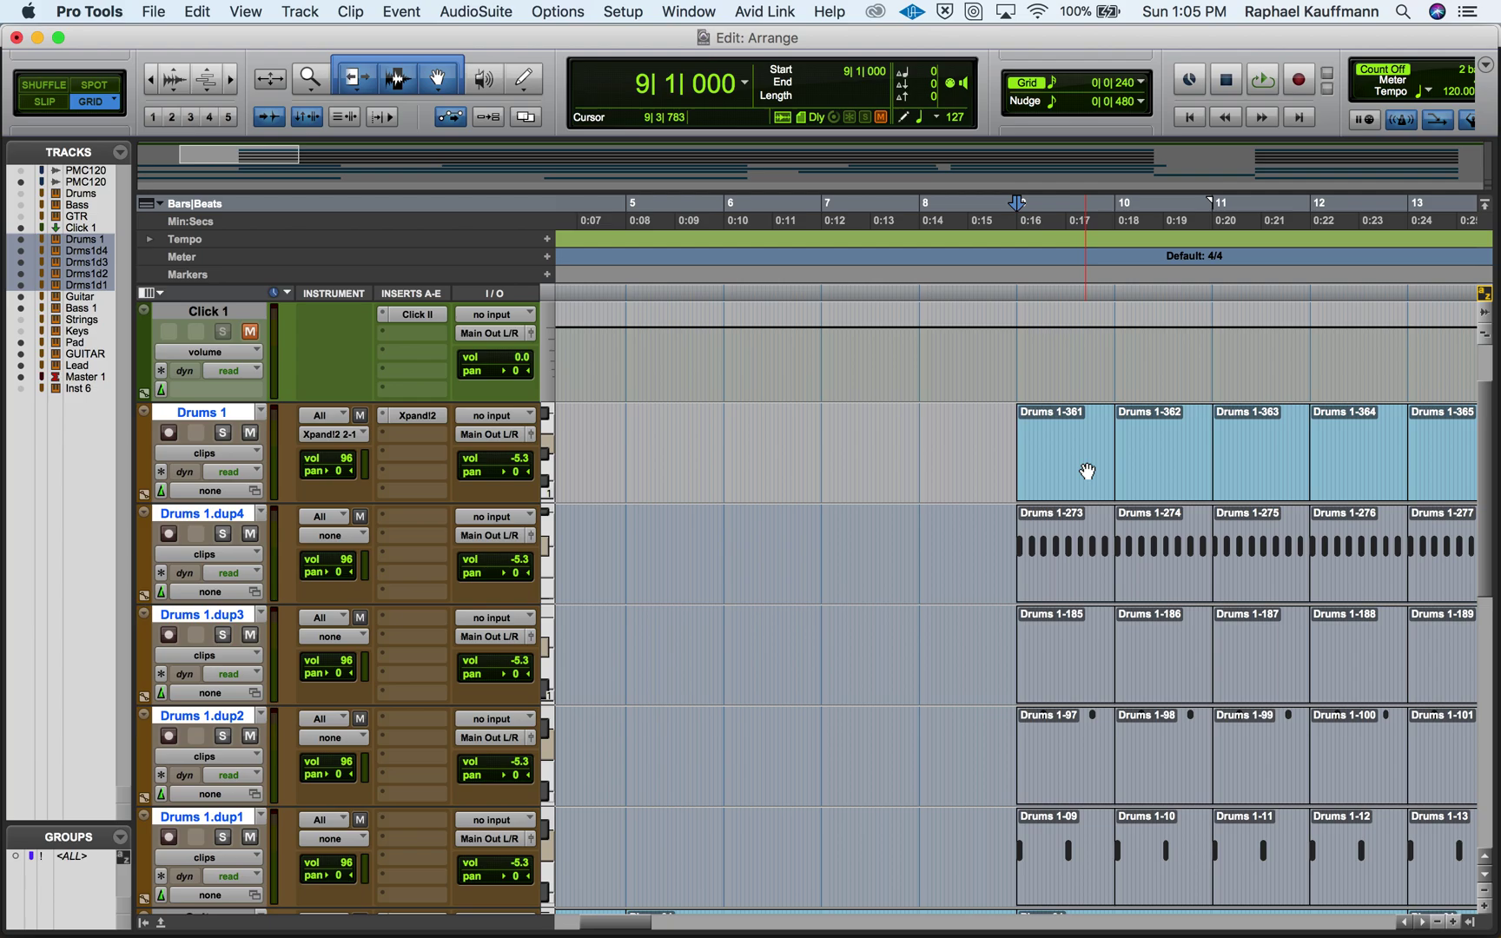
Rename the duplicated drum tracks, from dup4 down, to Hi Hat, Clap, Snare and Kick.
double_click(214, 518)
type("Hi Hat")
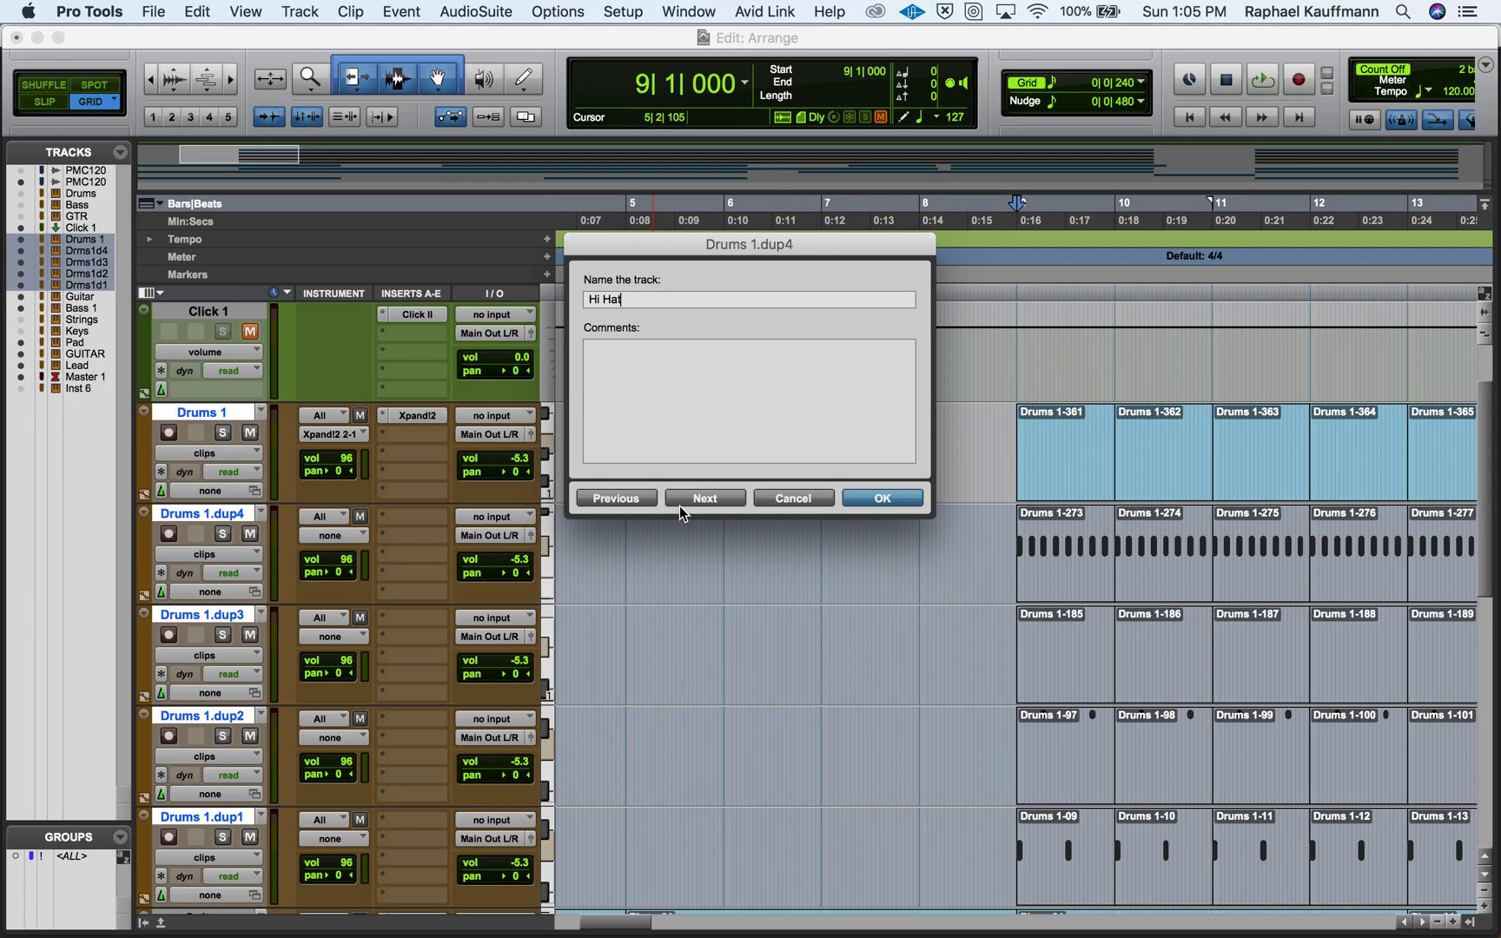
left_click(695, 499)
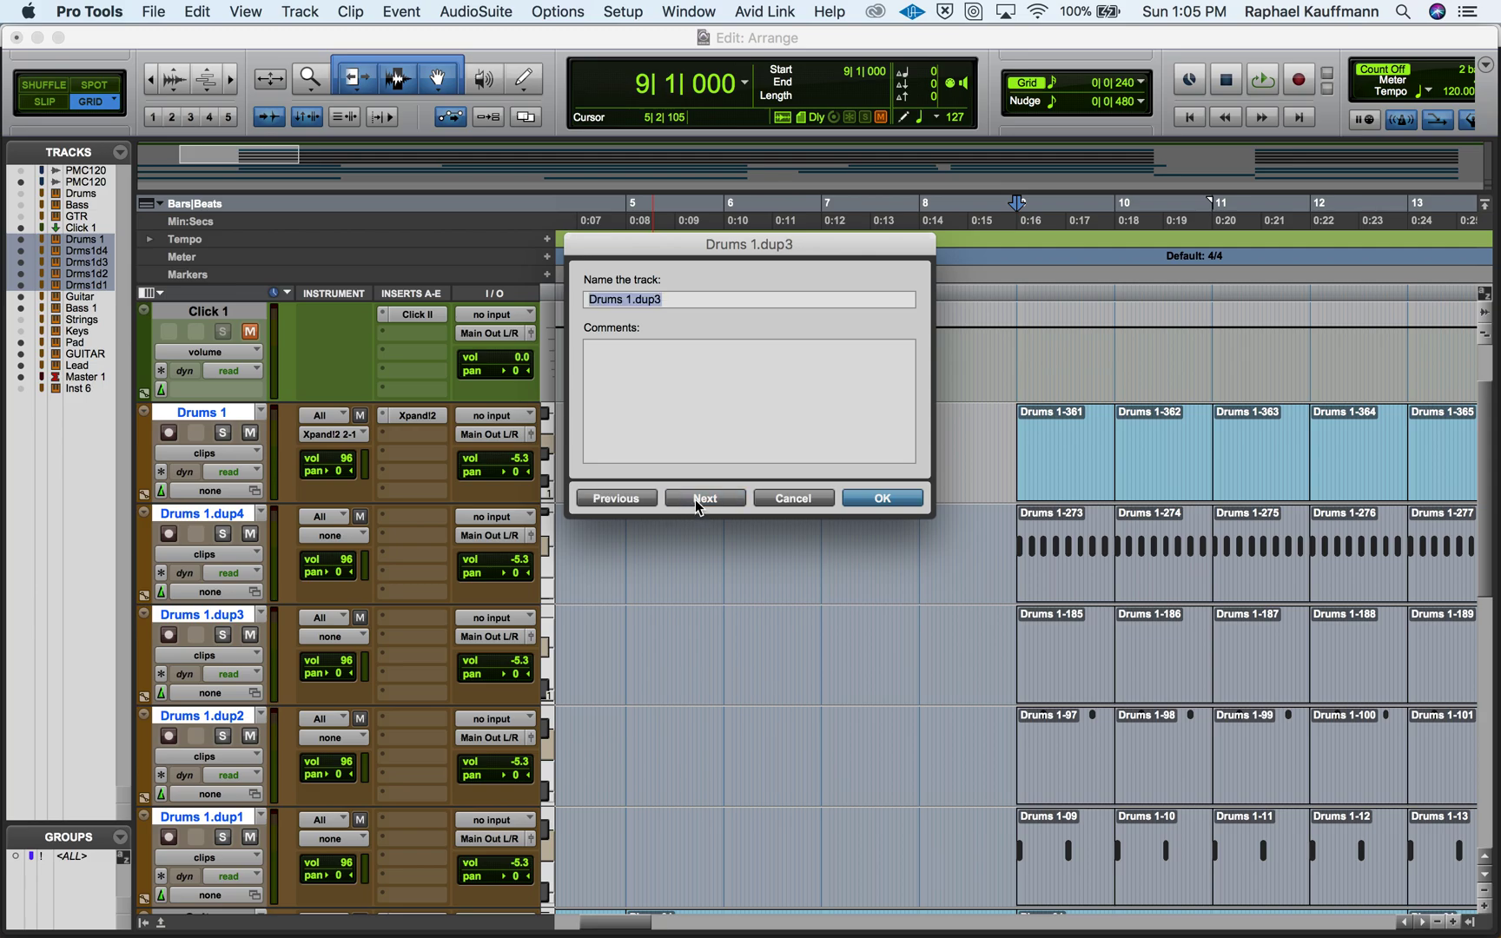
type("Clap")
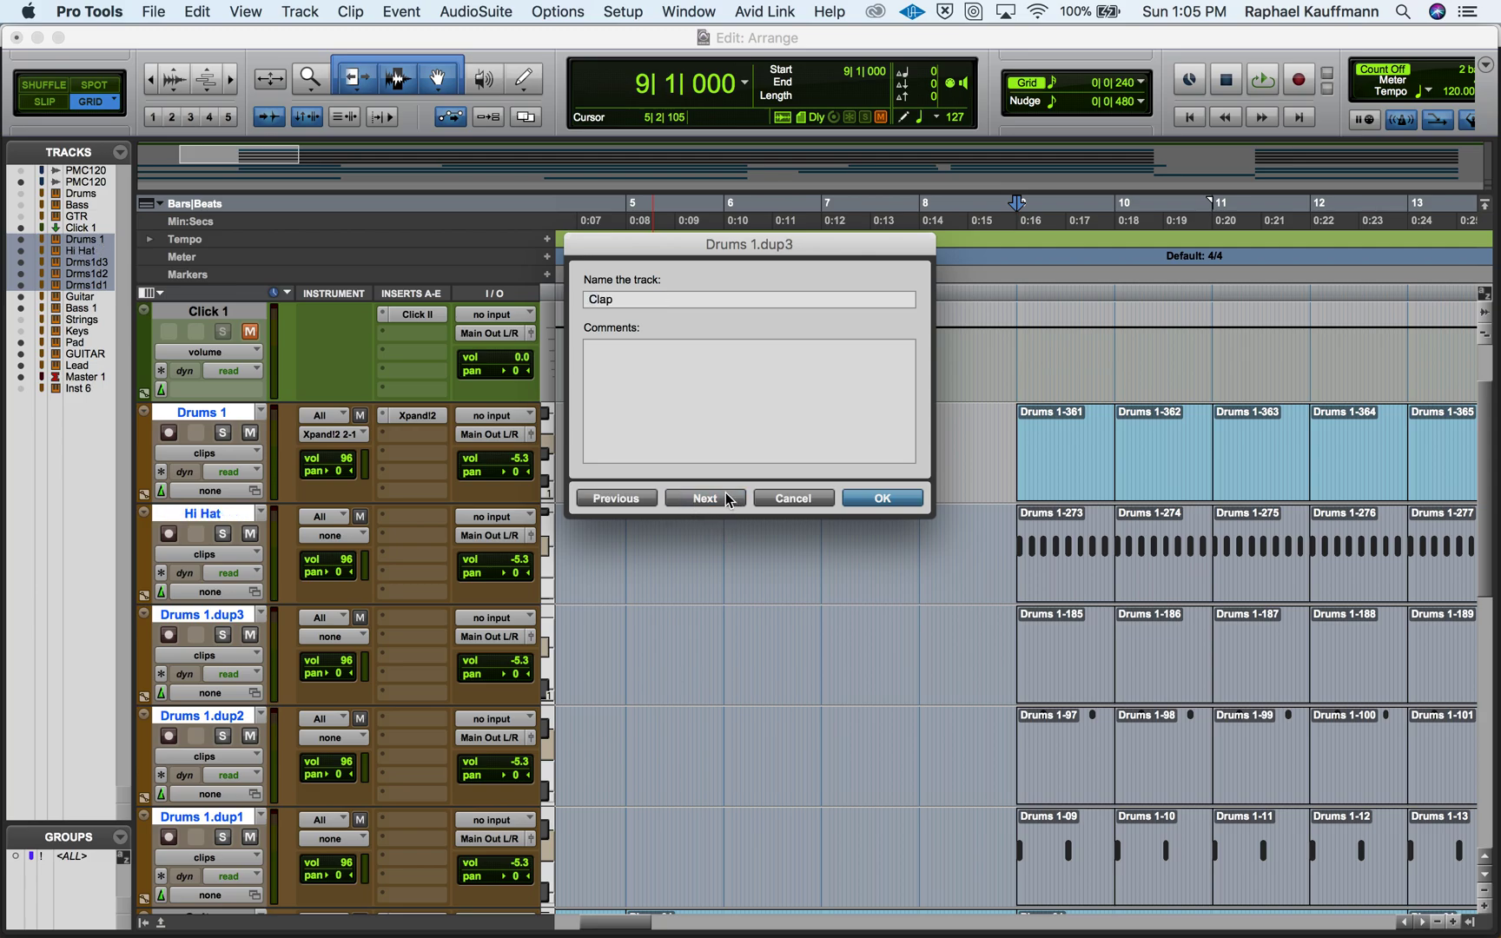
left_click(723, 493)
type("Snare")
left_click(716, 502)
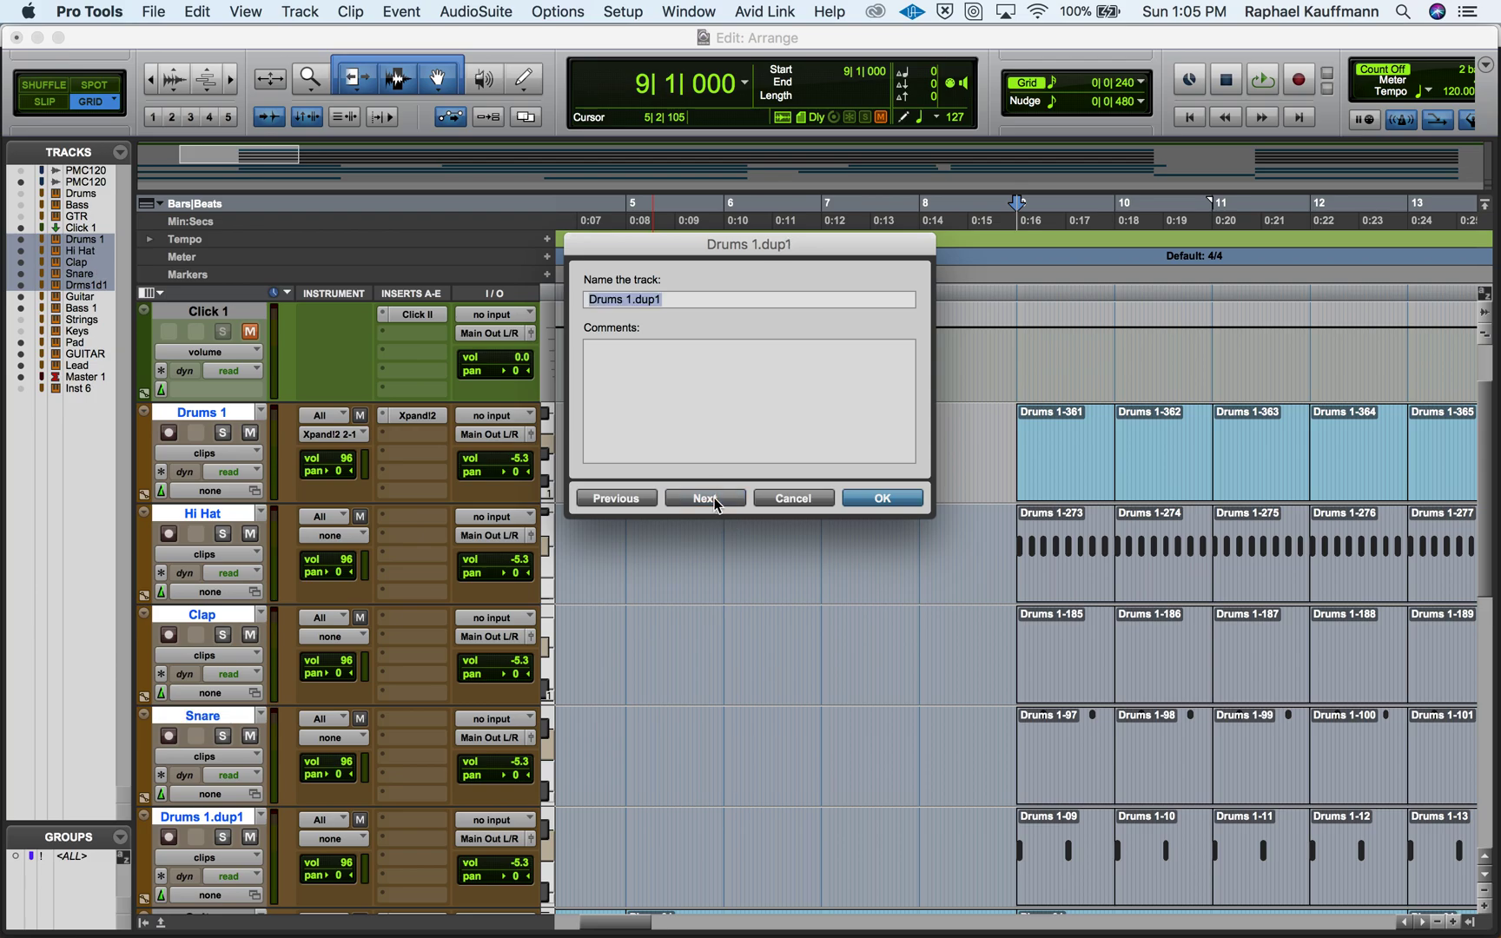
type("Kick")
key("Return")
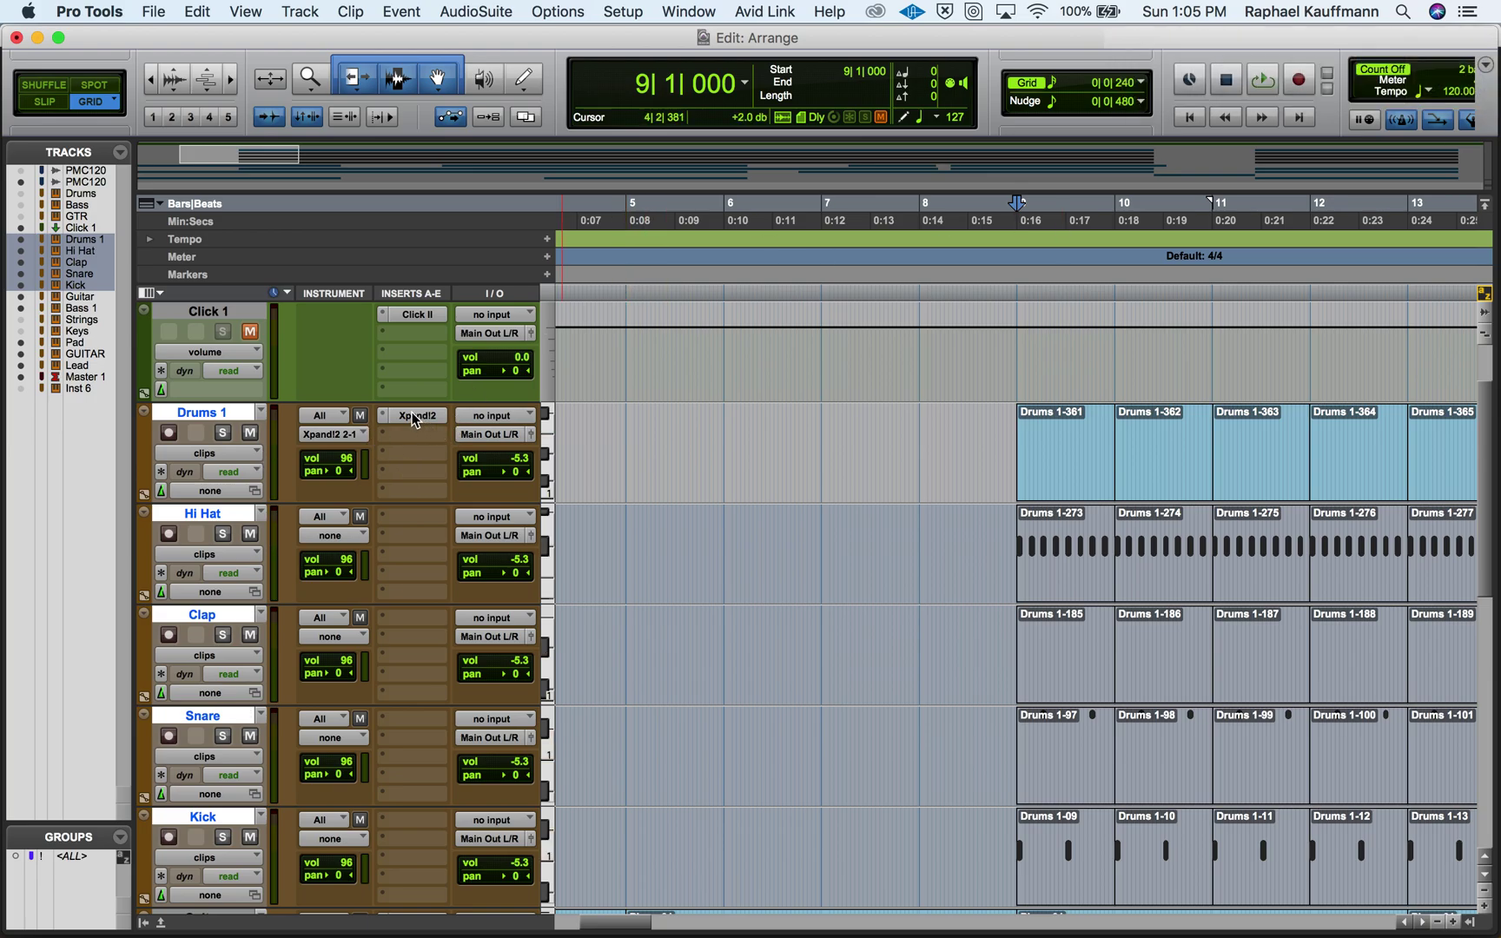
Move the Xpand!2 insert from Drums 1 to Hi Hat and copy it onto Clap, Snare and Kick.
left_click_drag(414, 417, 410, 518)
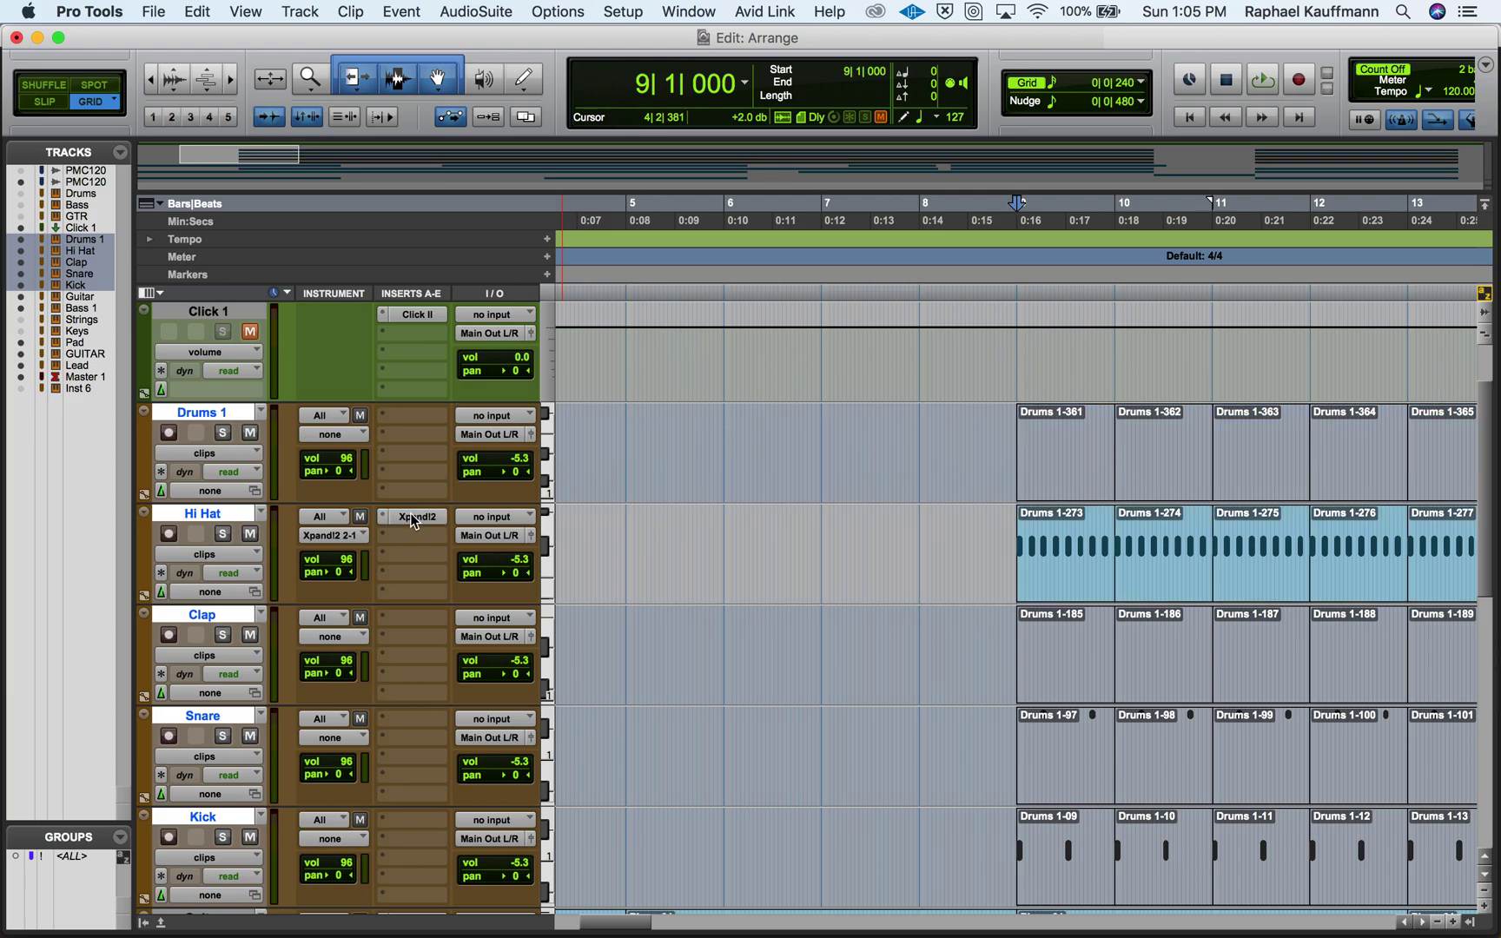
left_click_drag(411, 513, 401, 614)
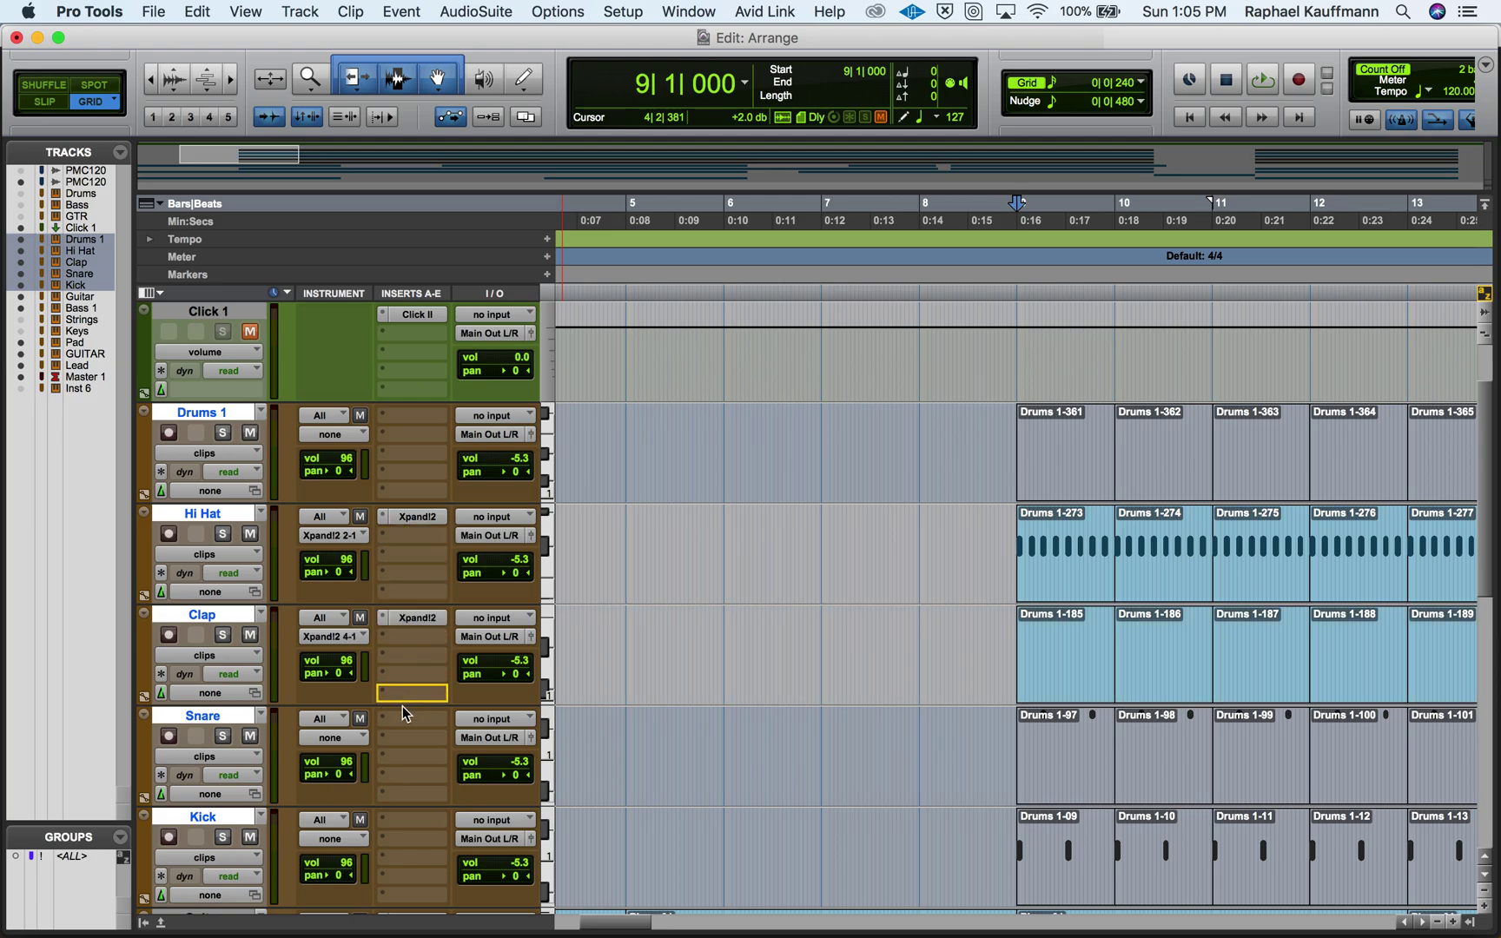
left_click_drag(403, 707, 403, 723)
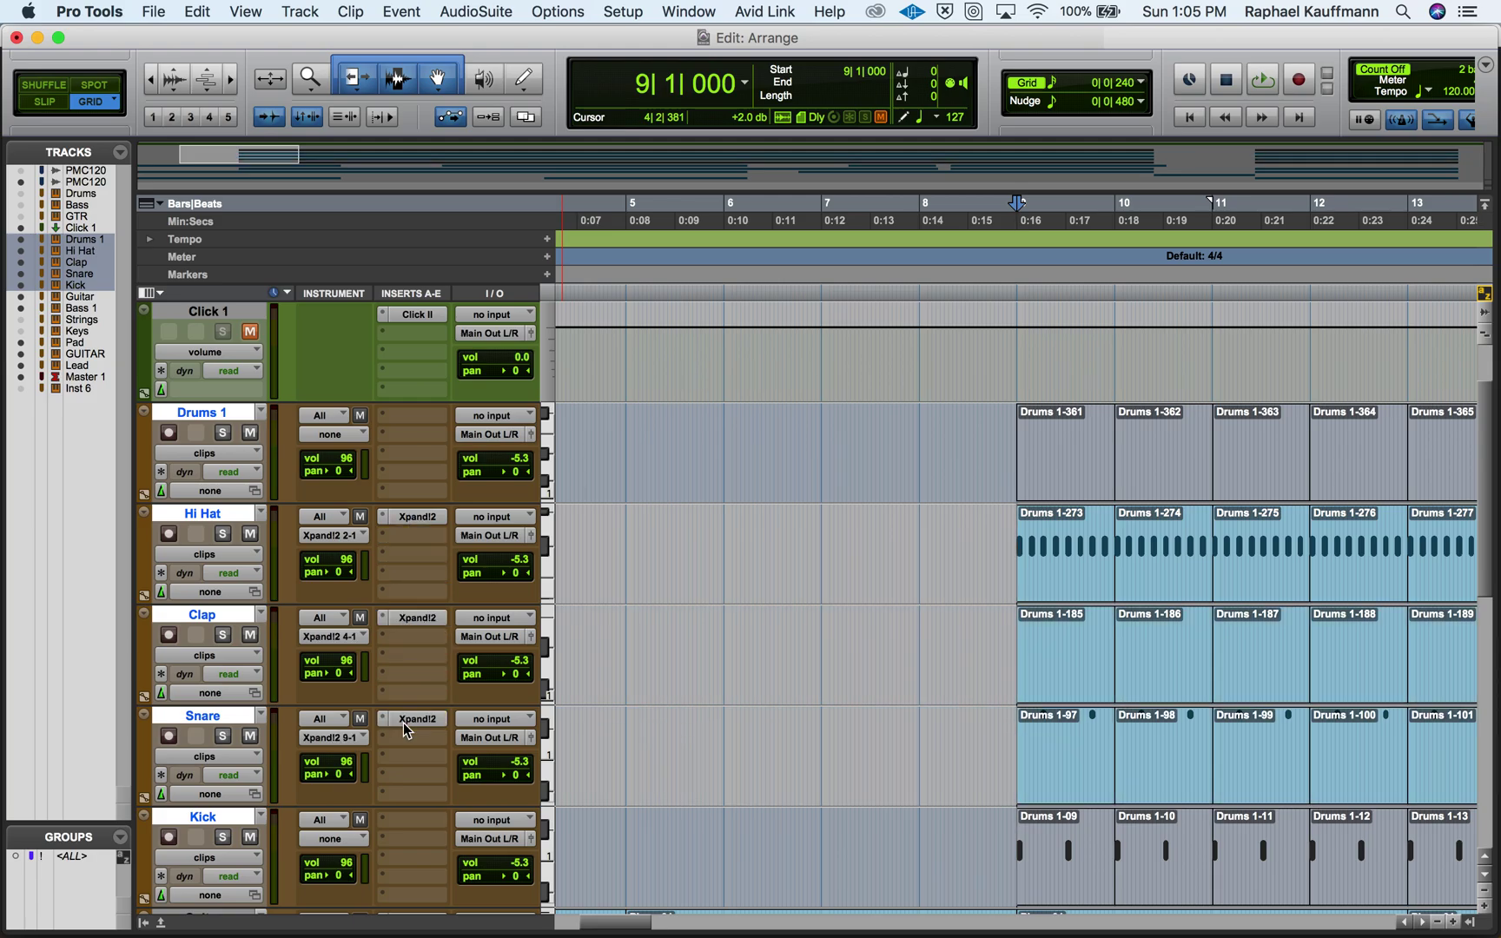
left_click_drag(411, 819, 412, 819)
Check the Kick, Snare and Clap Xpand!2 plug-in windows, then close the plug-in window.
left_click(430, 820)
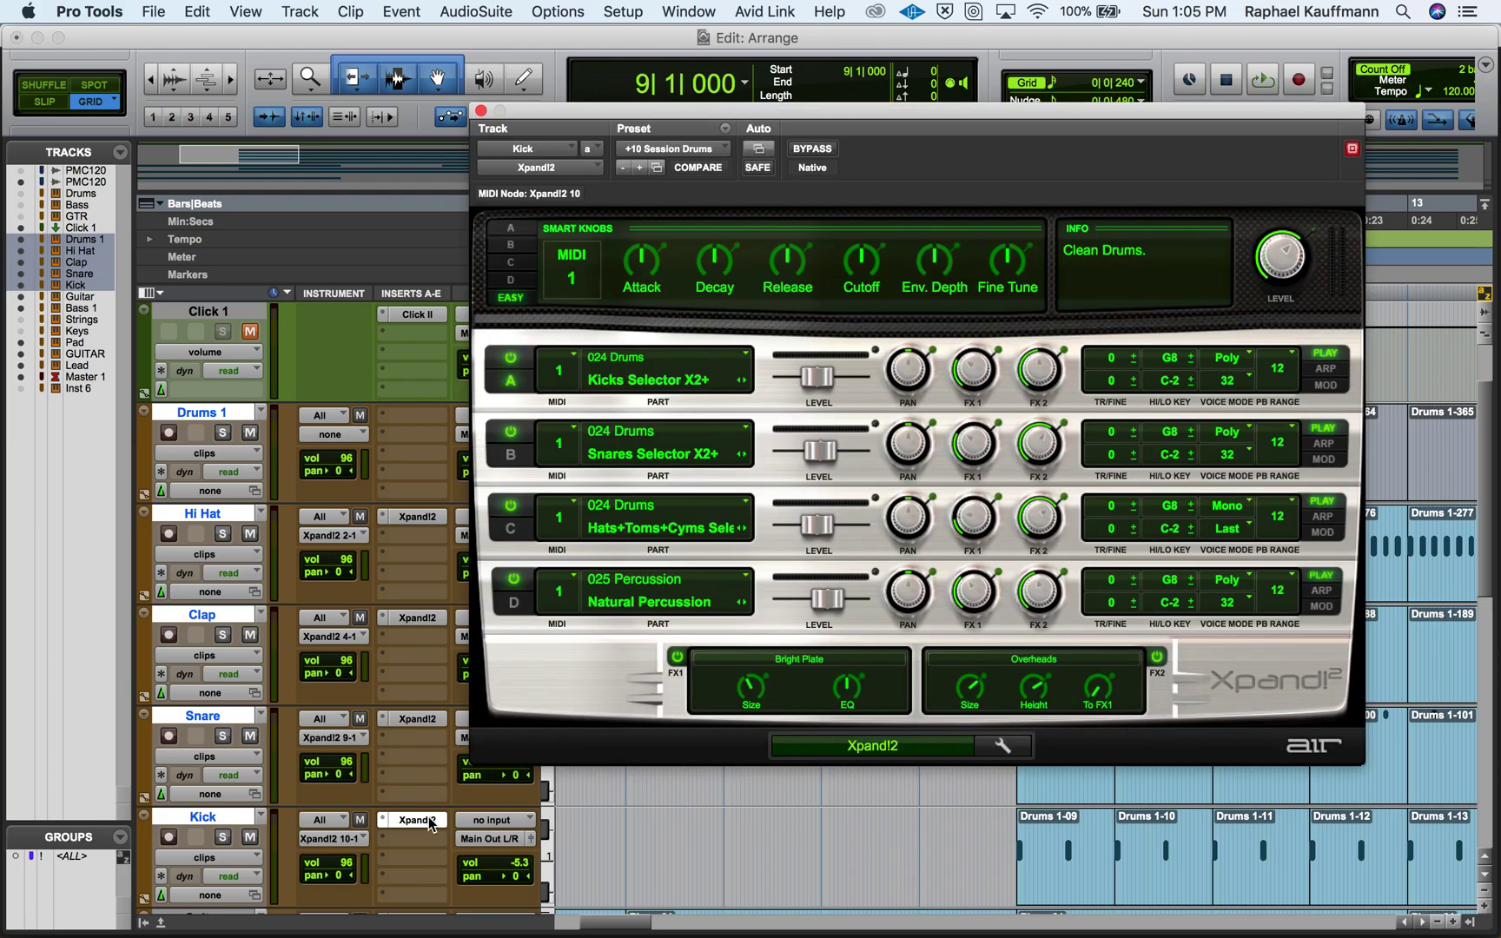
left_click(415, 719)
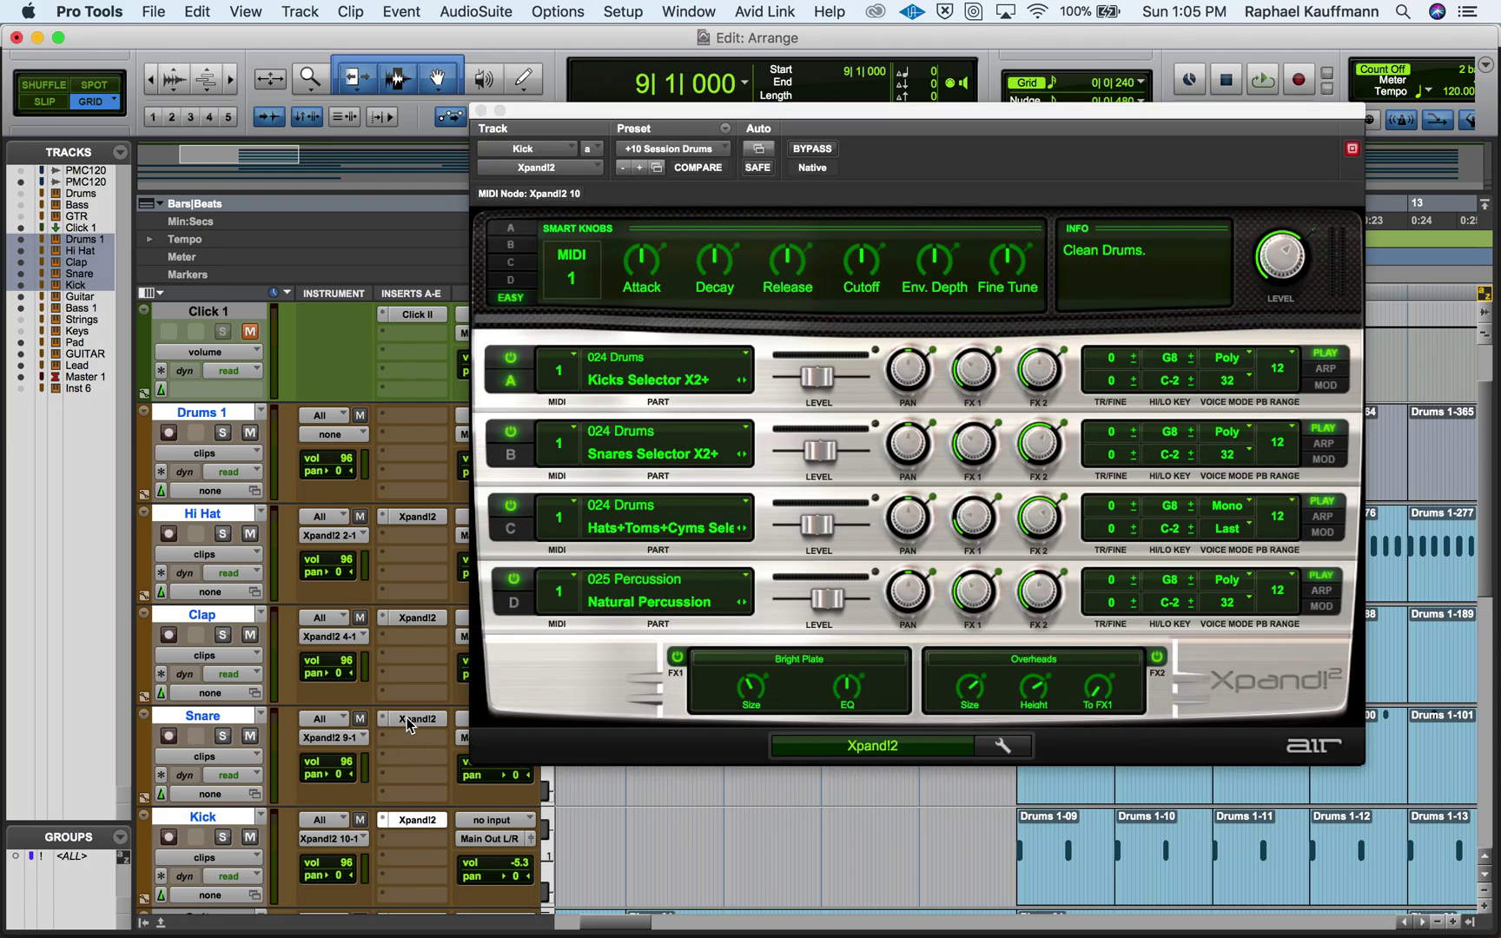
left_click(415, 617)
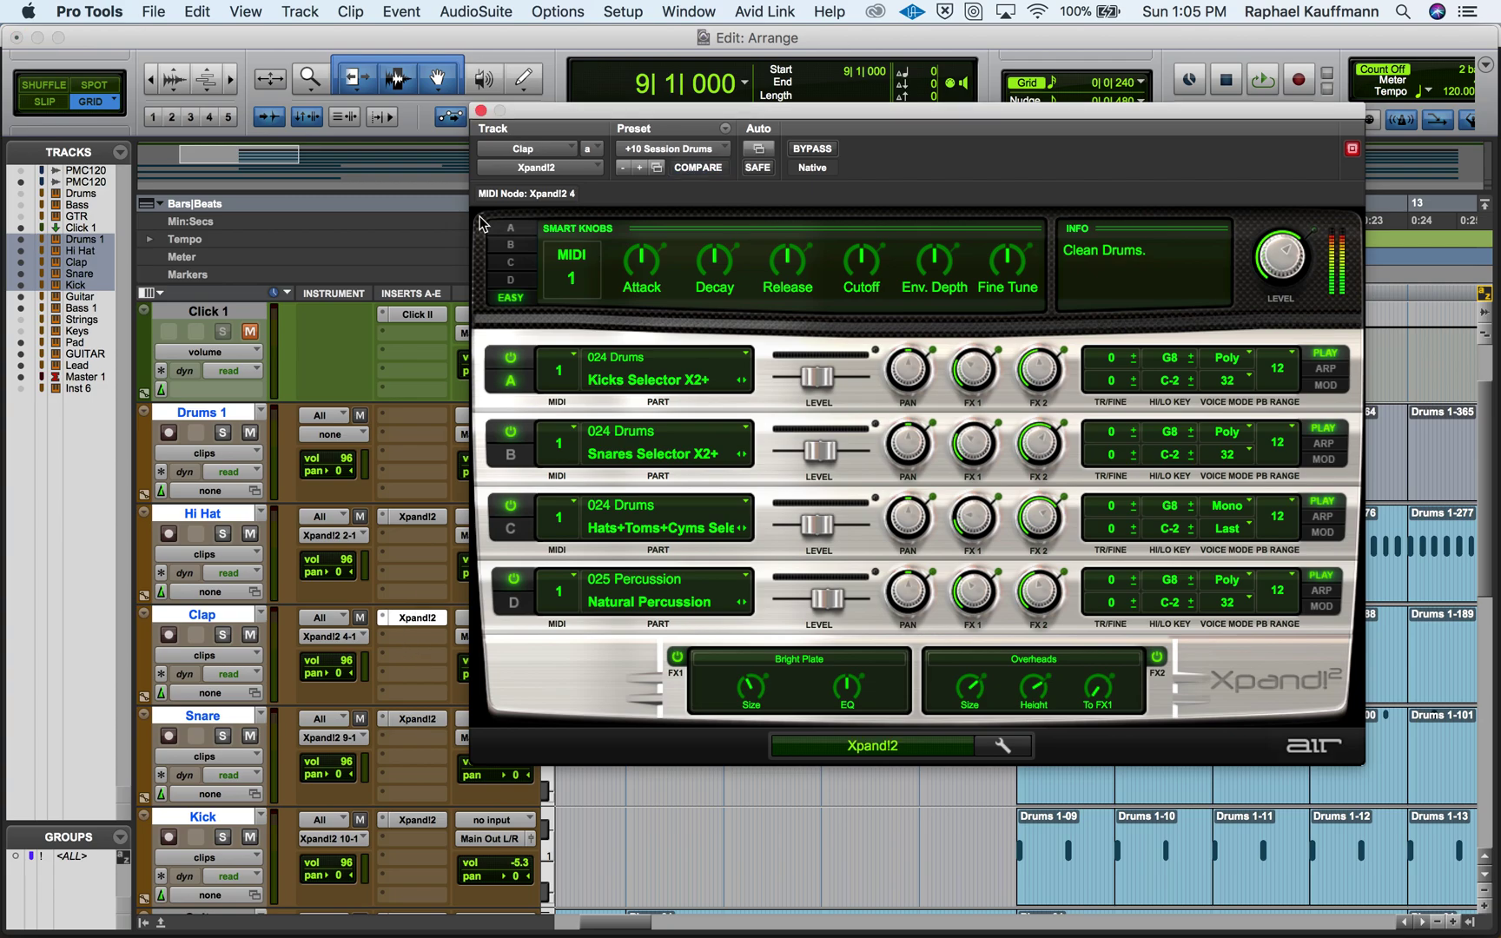
left_click(481, 111)
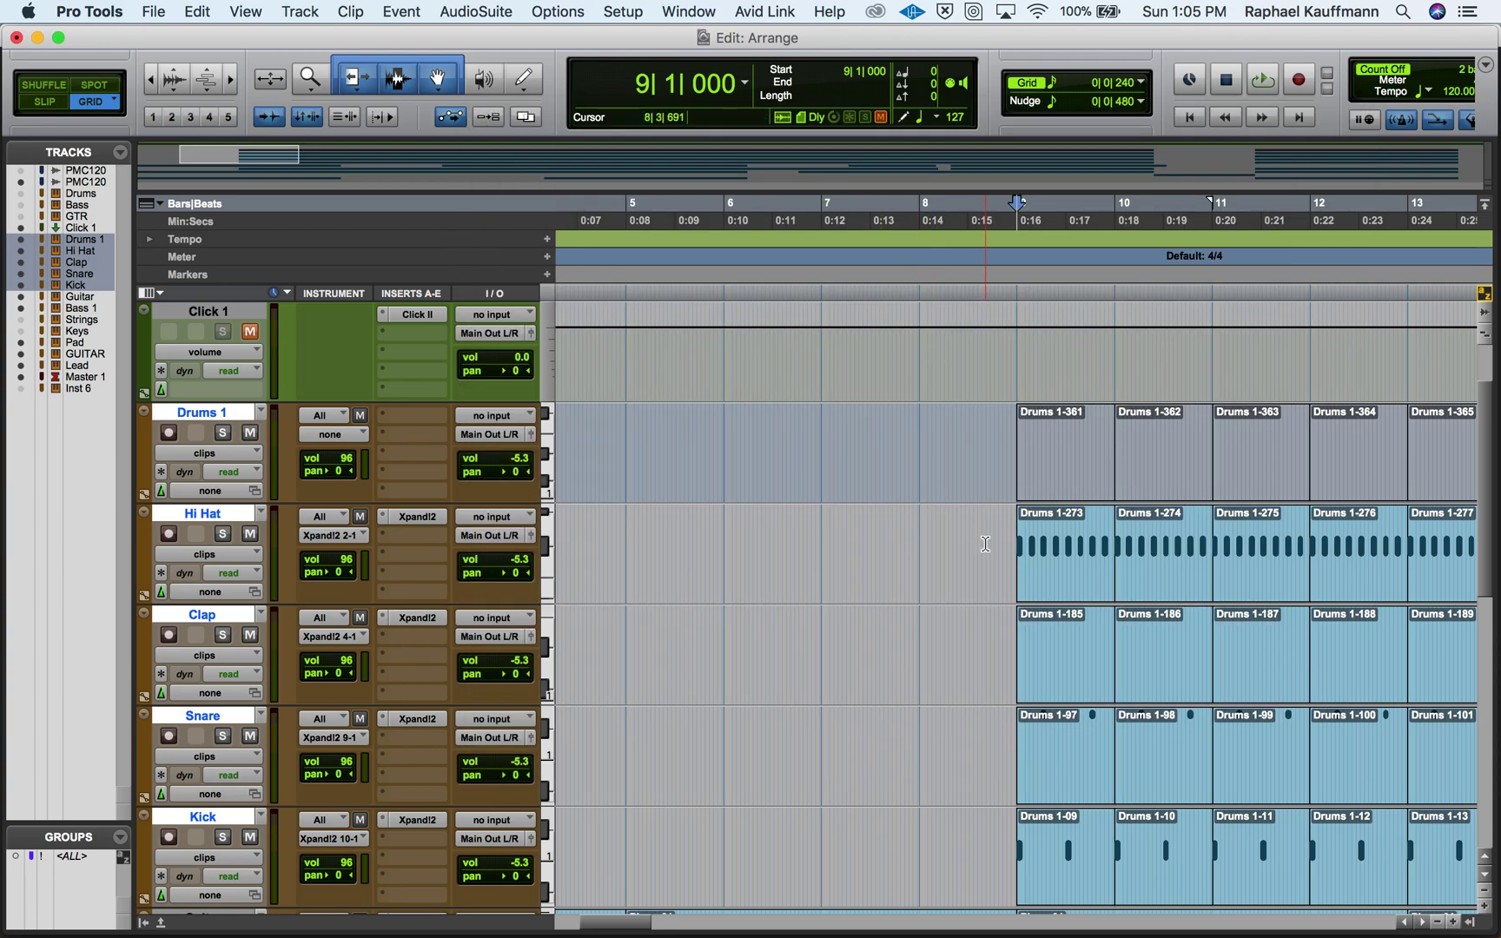
key("super+equal")
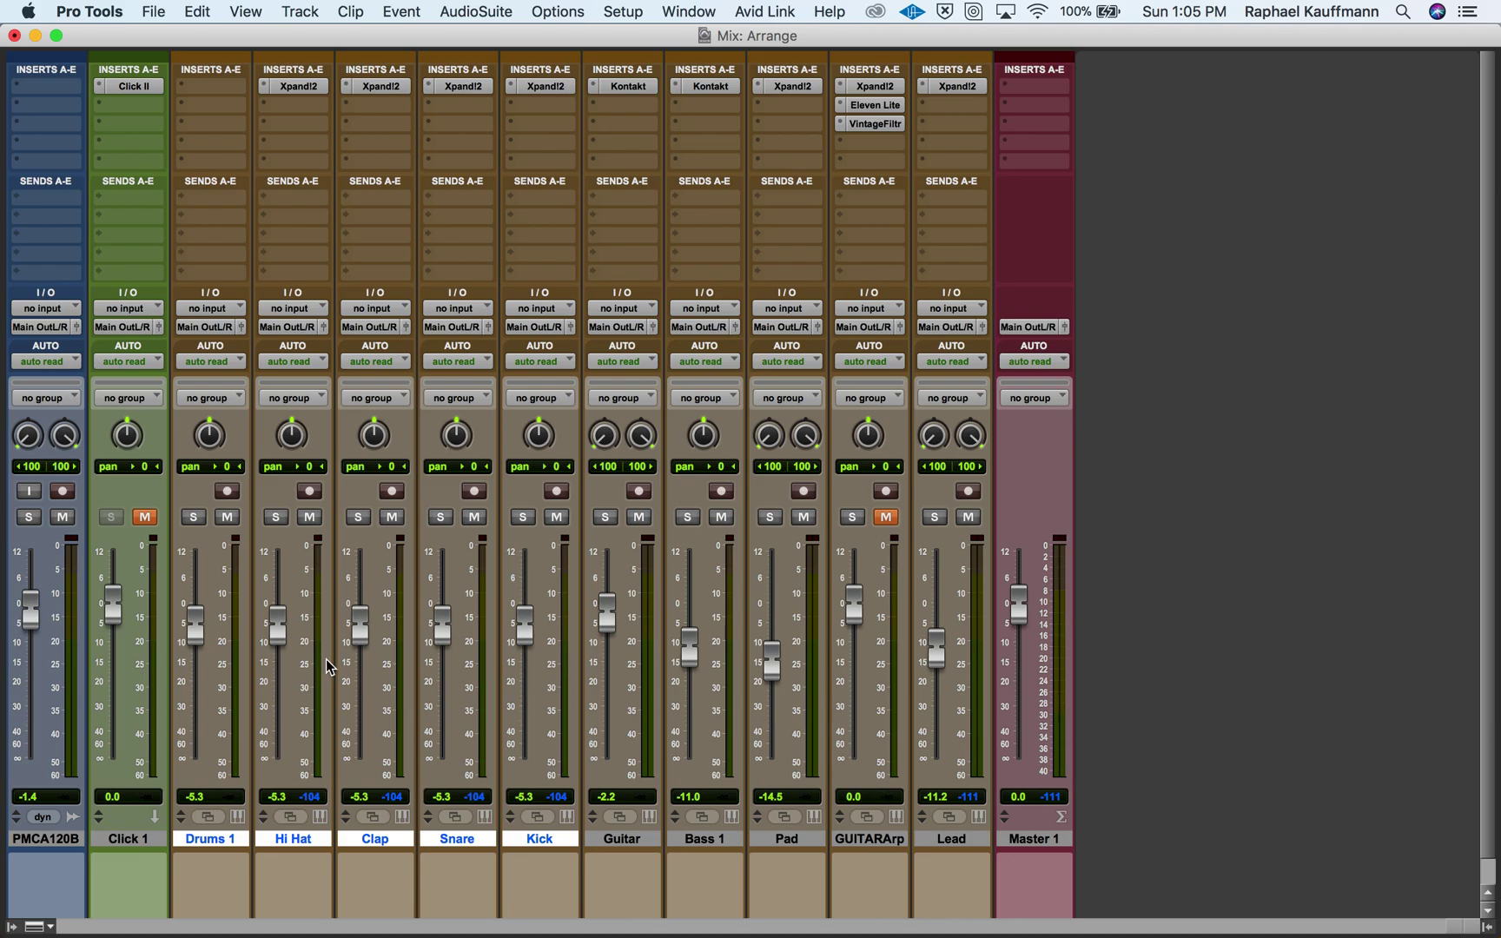
key("space")
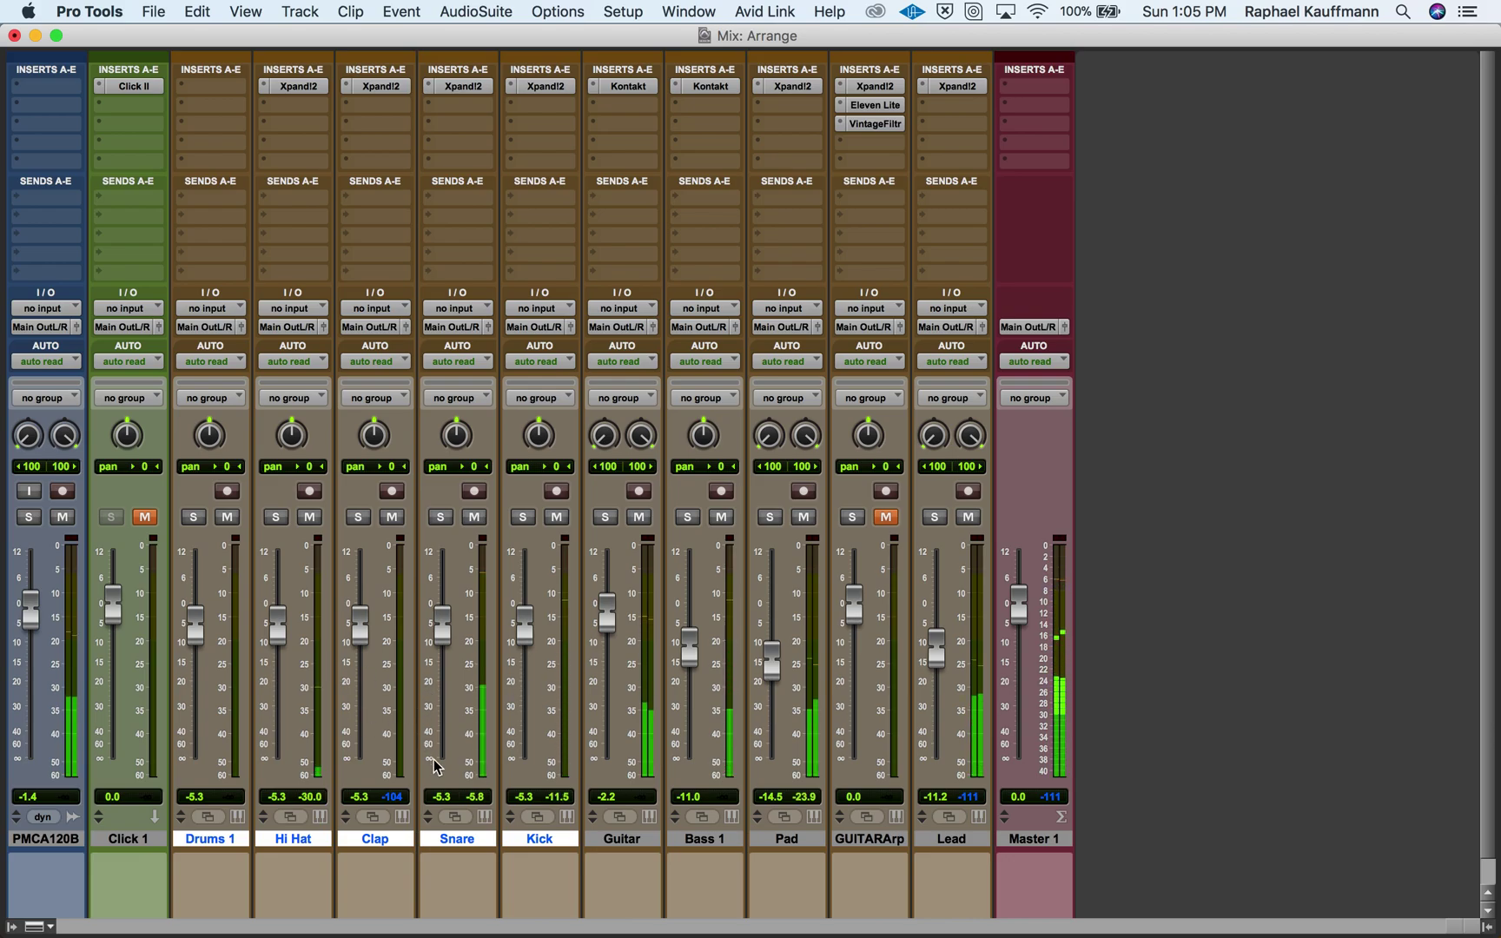
left_click(587, 840)
left_click(211, 839)
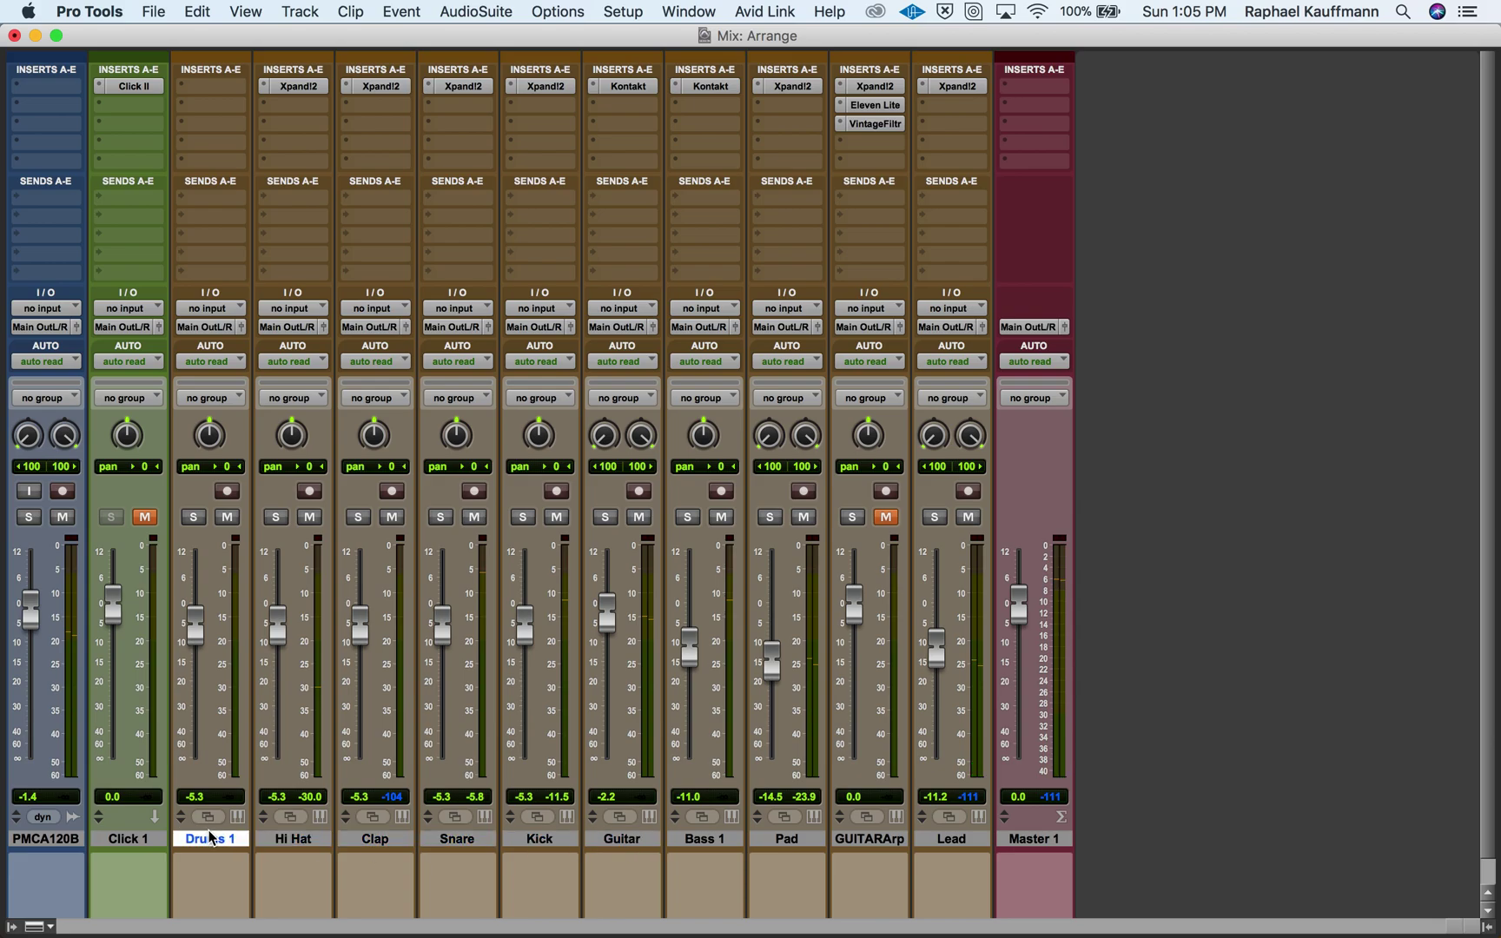
key("super+equal")
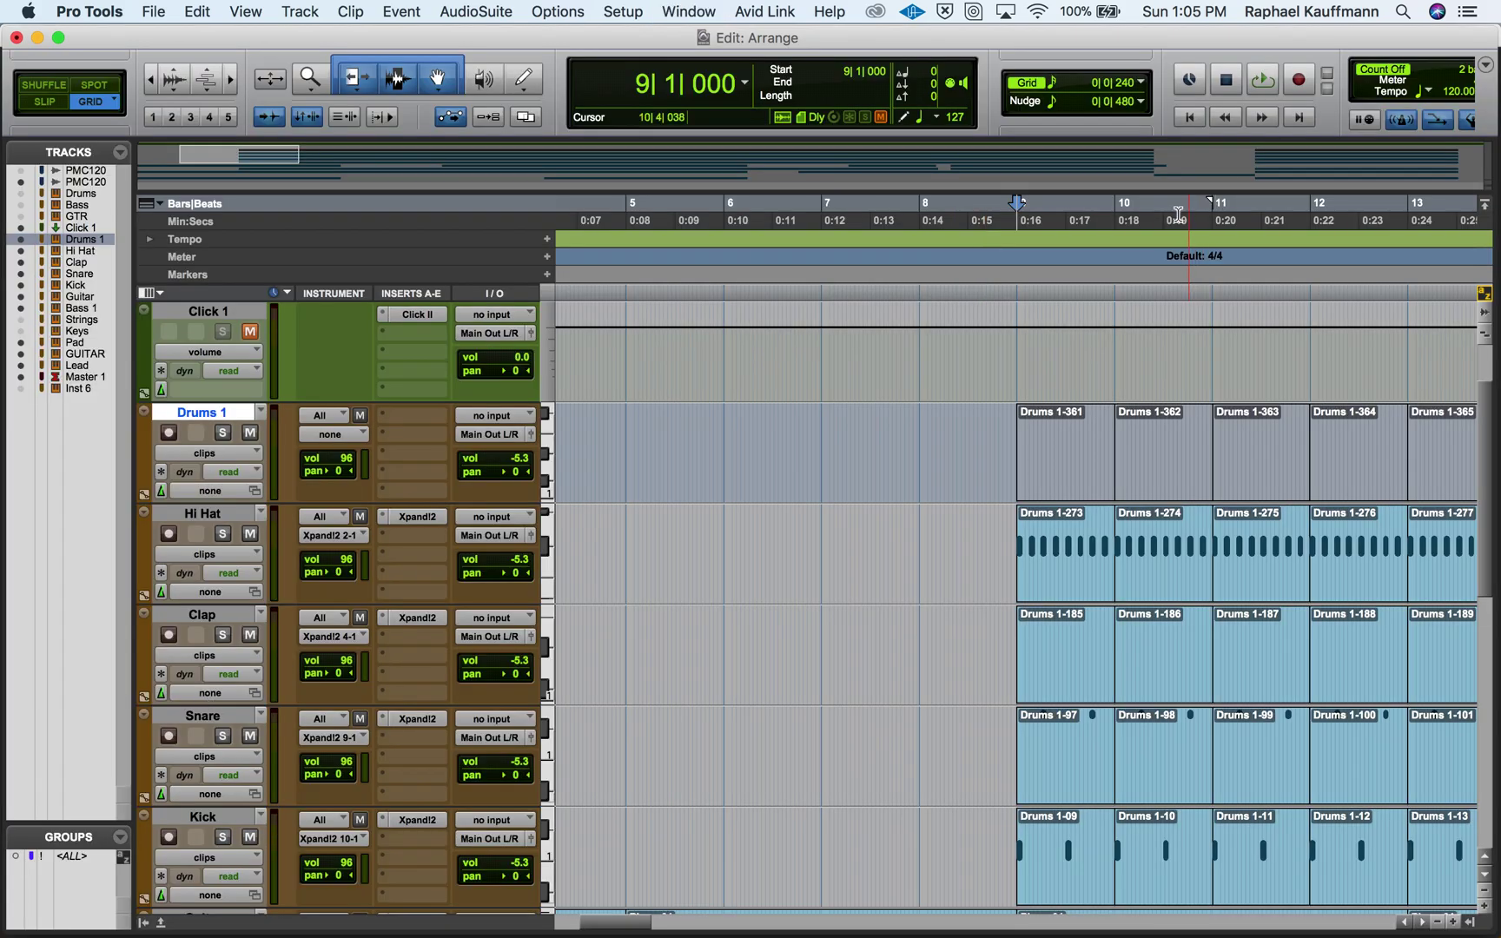
Hide Drums 1, reorder the drums Kick, Snare, Clap, Hi Hat, then start playback and show the Mix window.
left_click(21, 239)
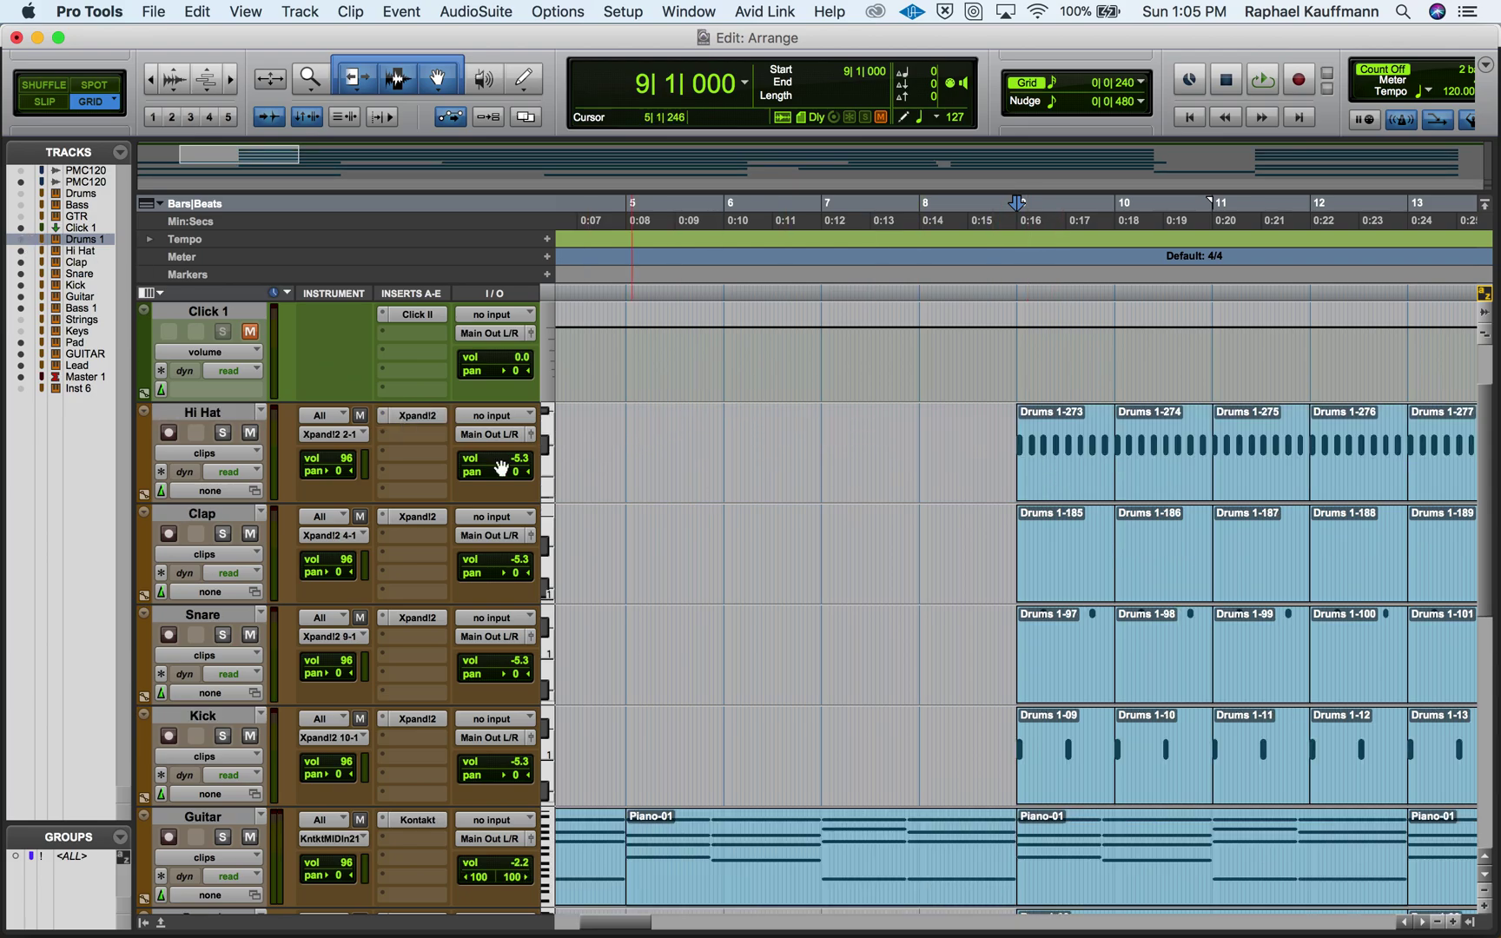
left_click_drag(203, 707, 203, 413)
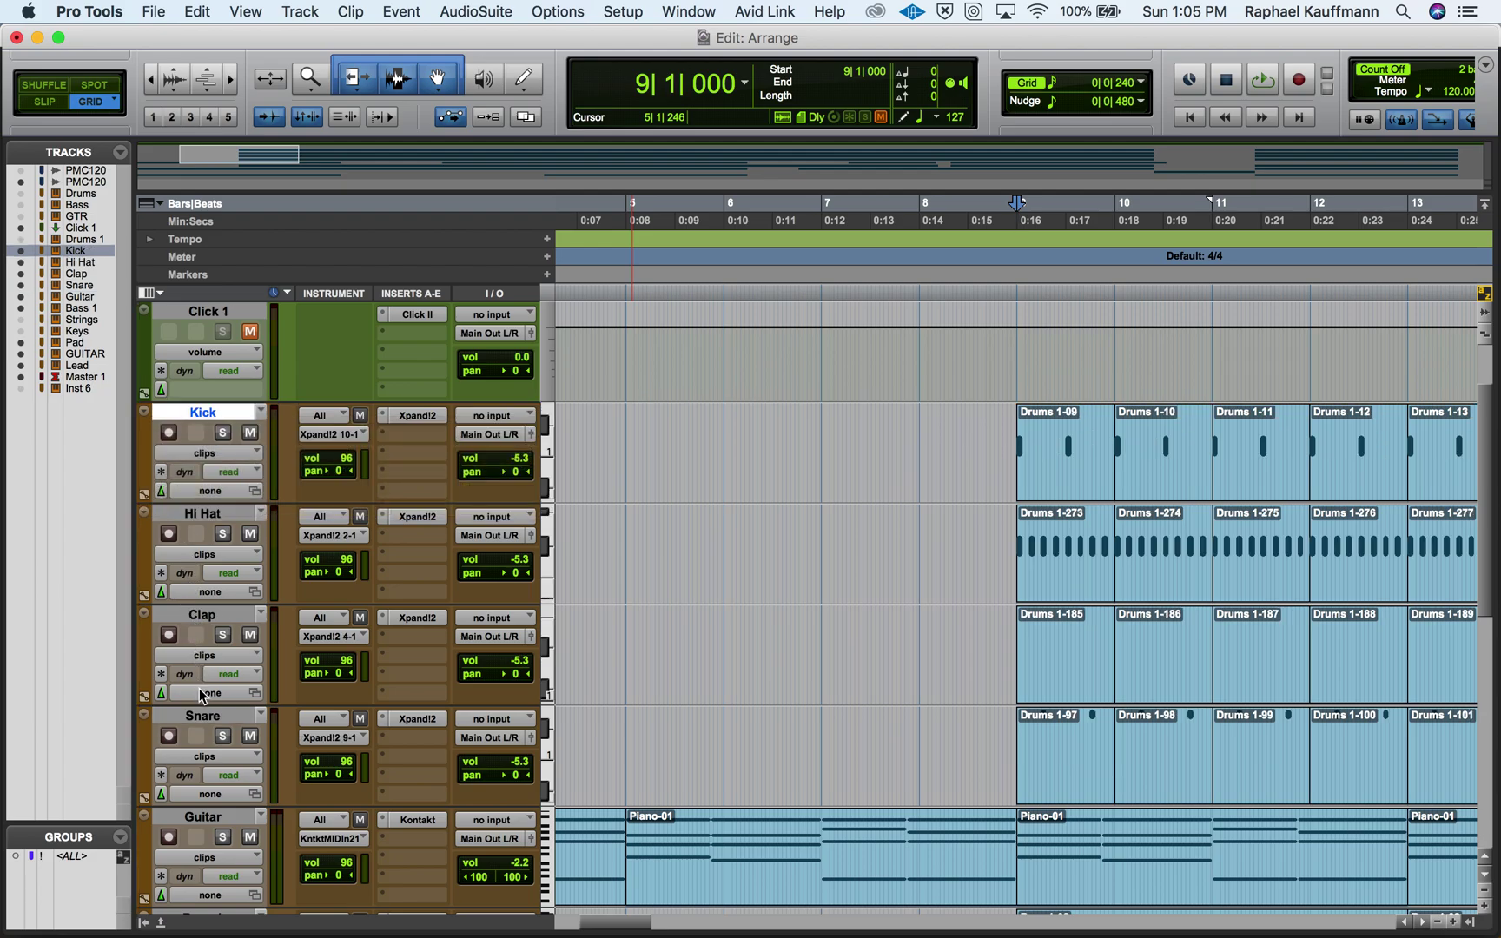
left_click_drag(205, 715, 211, 560)
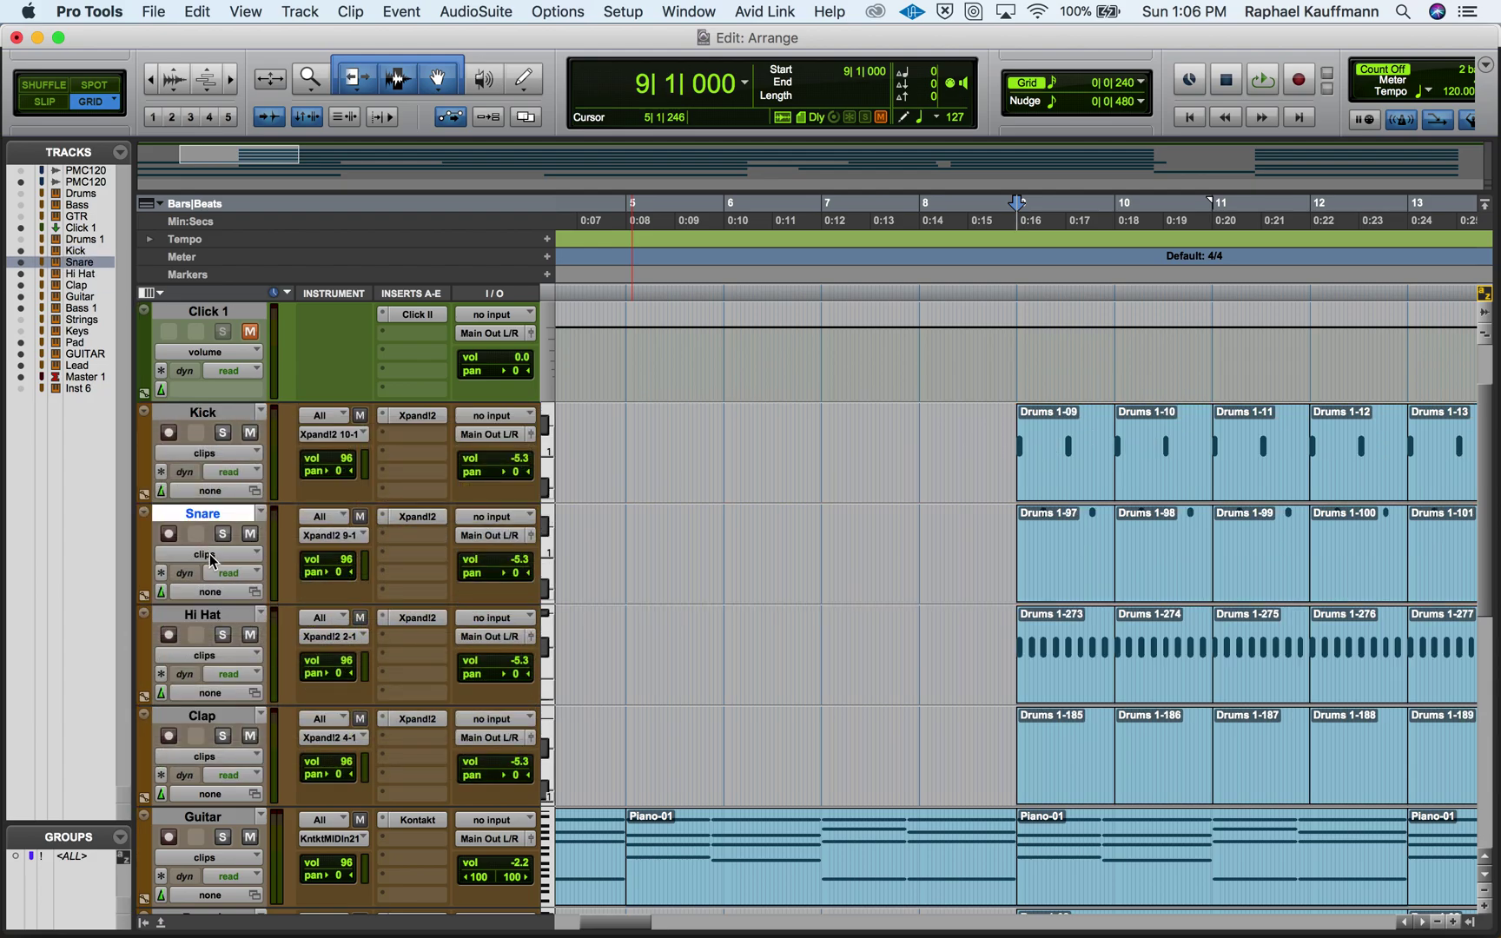
left_click_drag(214, 726, 209, 608)
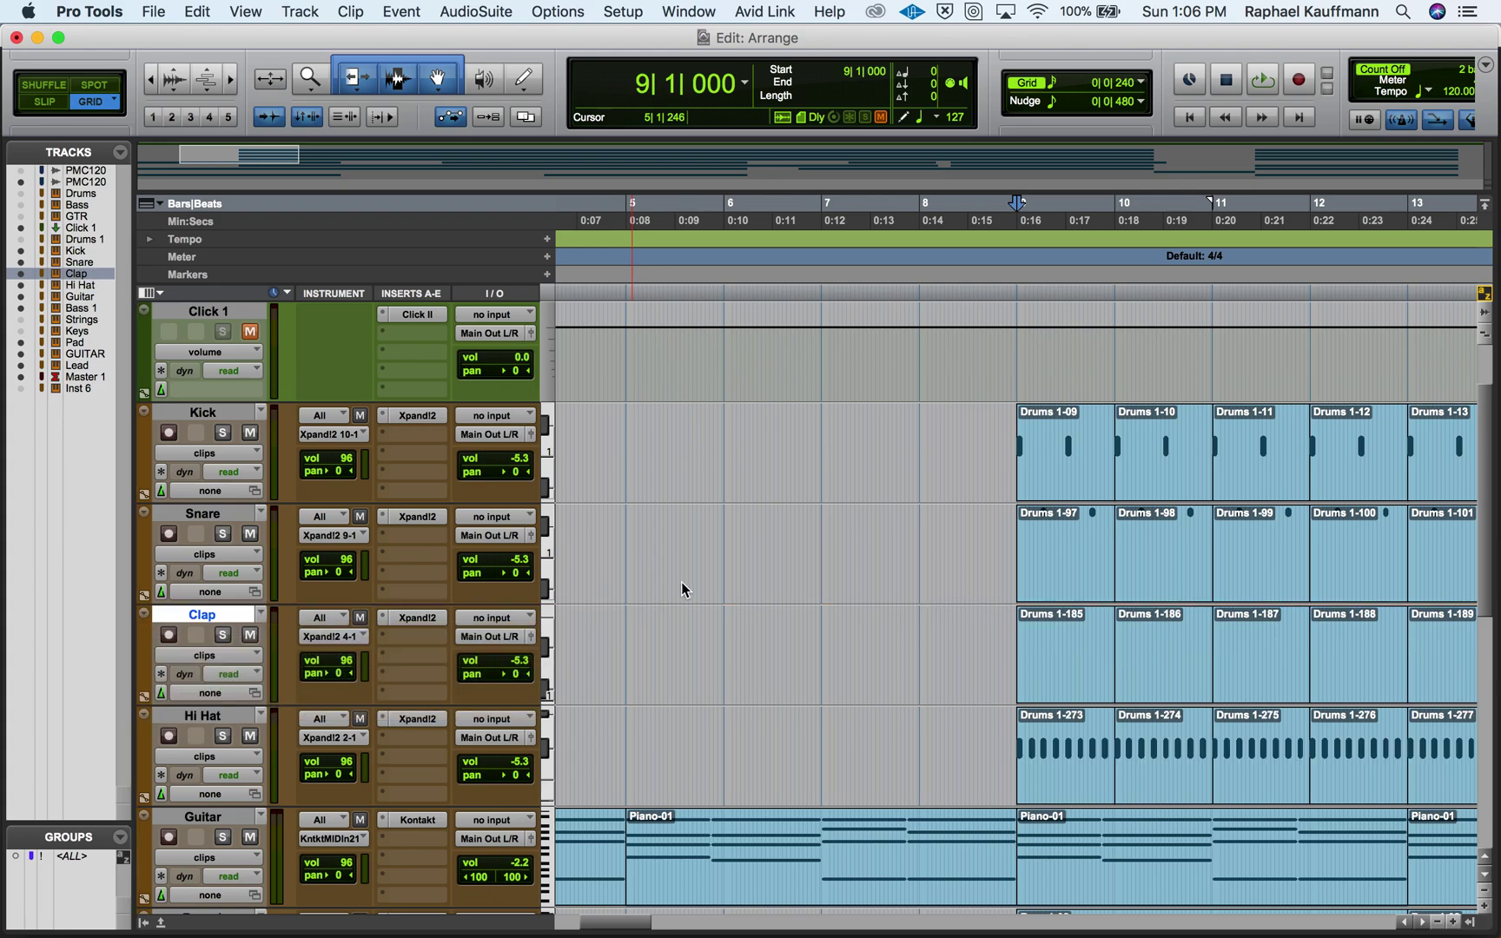
key("space")
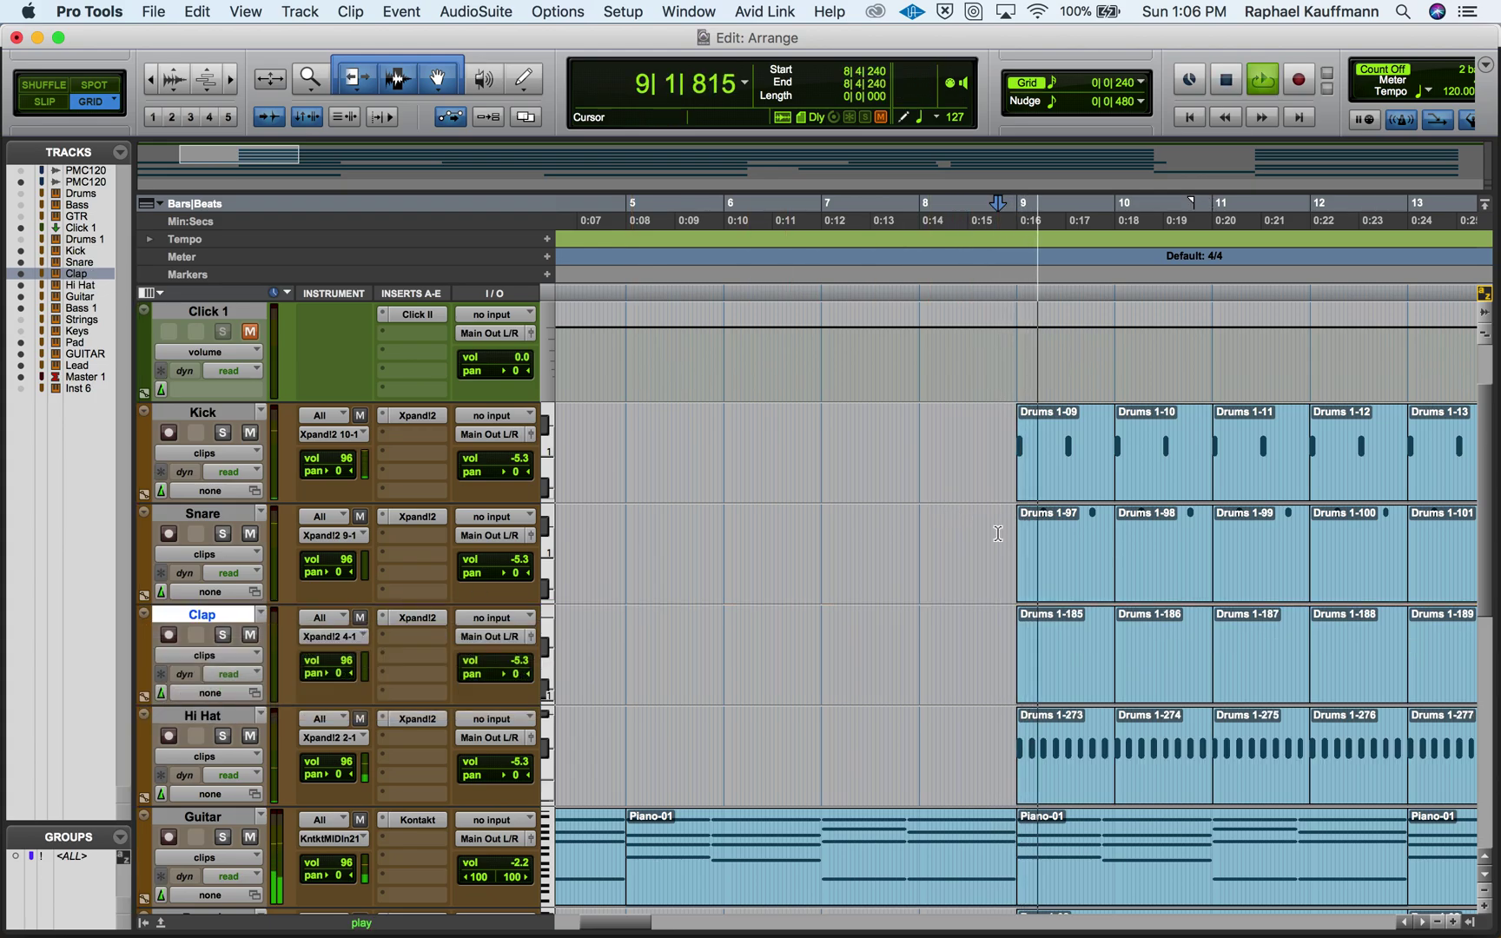
key("super+equal")
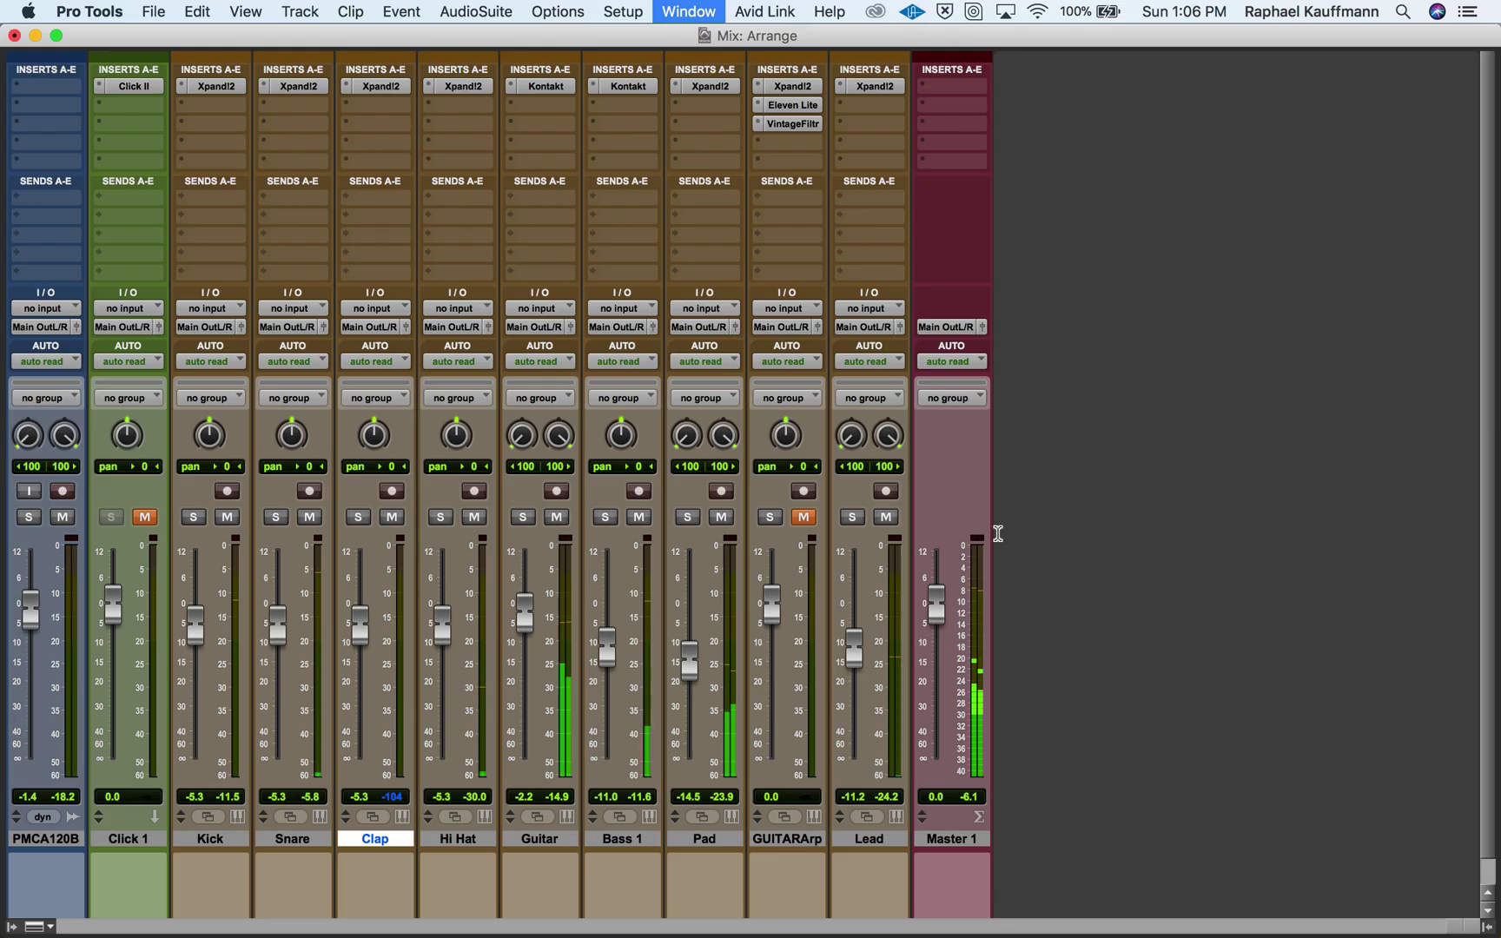
Solo Kick, Snare and Hi Hat, raise Kick and Snare to -3.8 dB, pan Hi Hat left to 40.
left_click(198, 517)
left_click(273, 518)
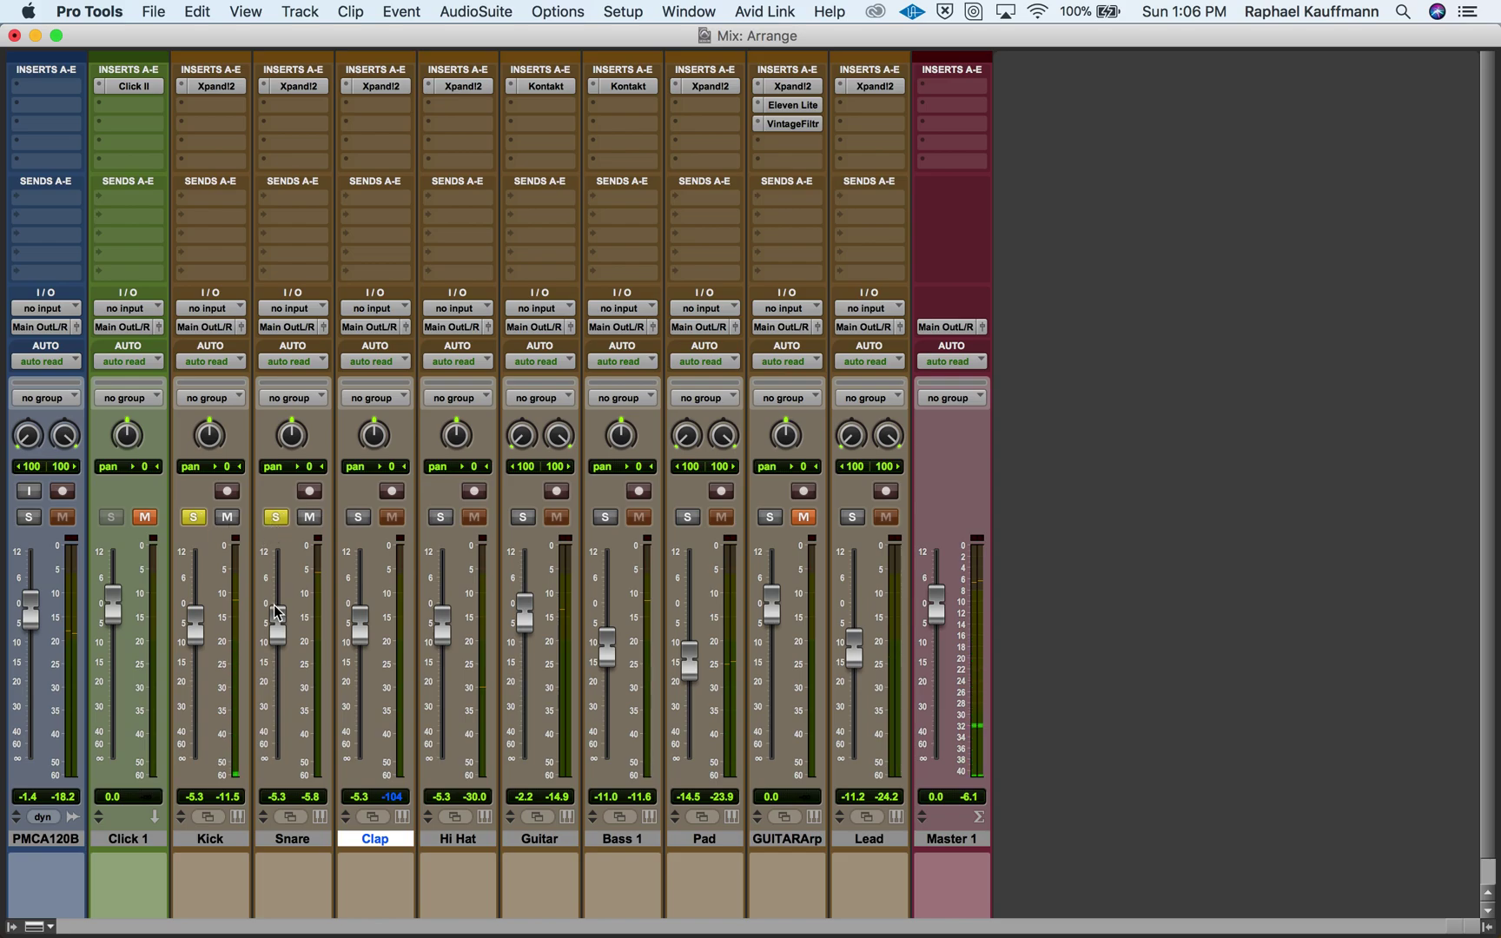
left_click_drag(200, 622, 276, 618)
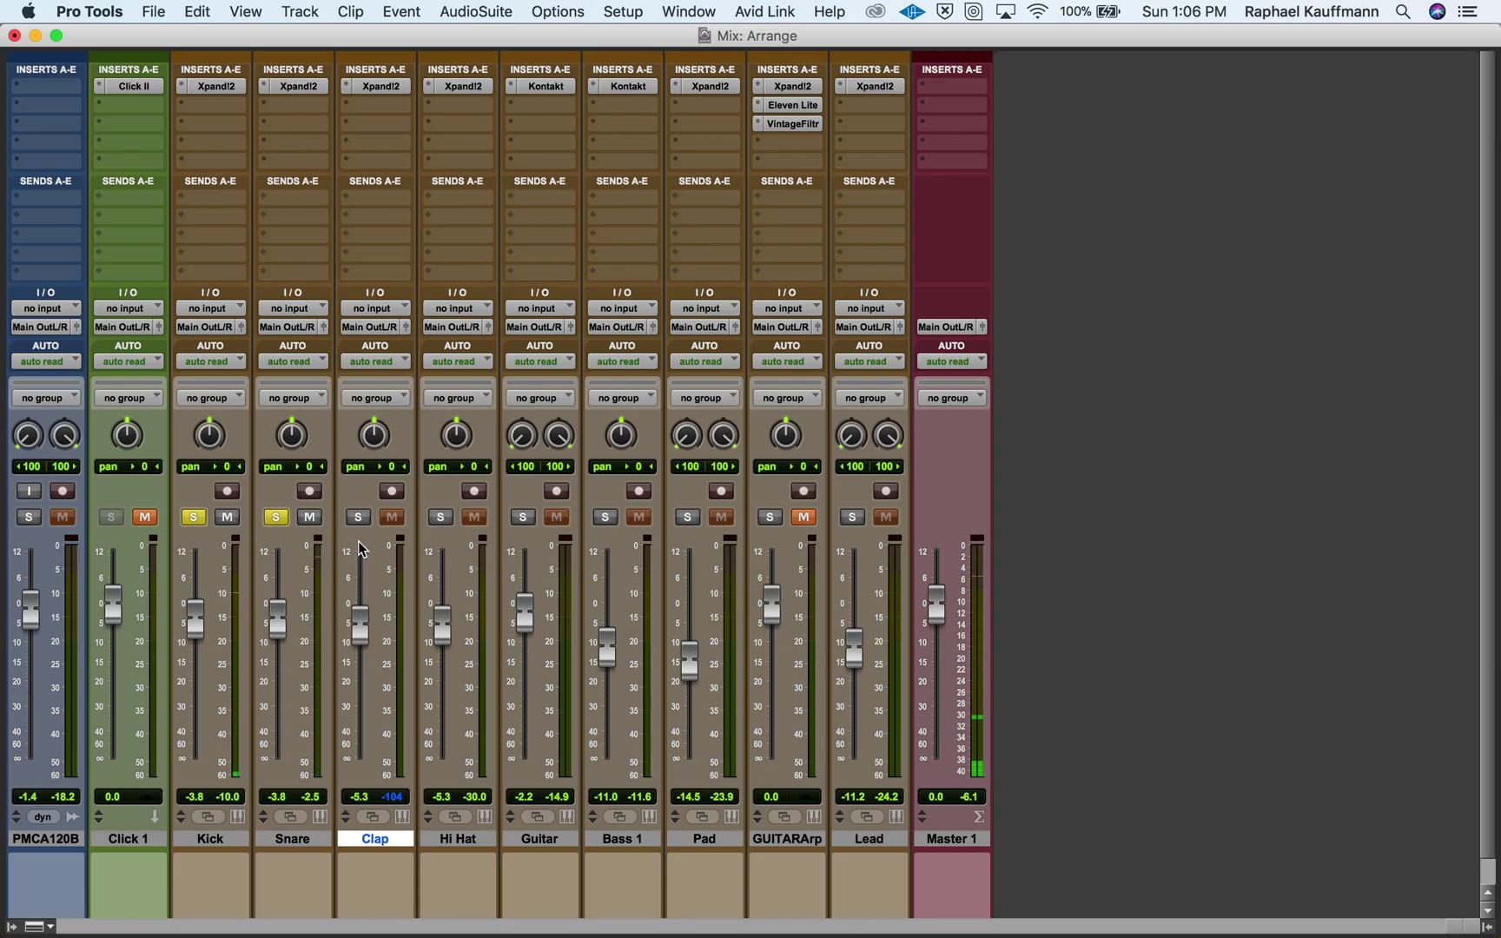
left_click(441, 517)
left_click_drag(455, 436, 439, 471)
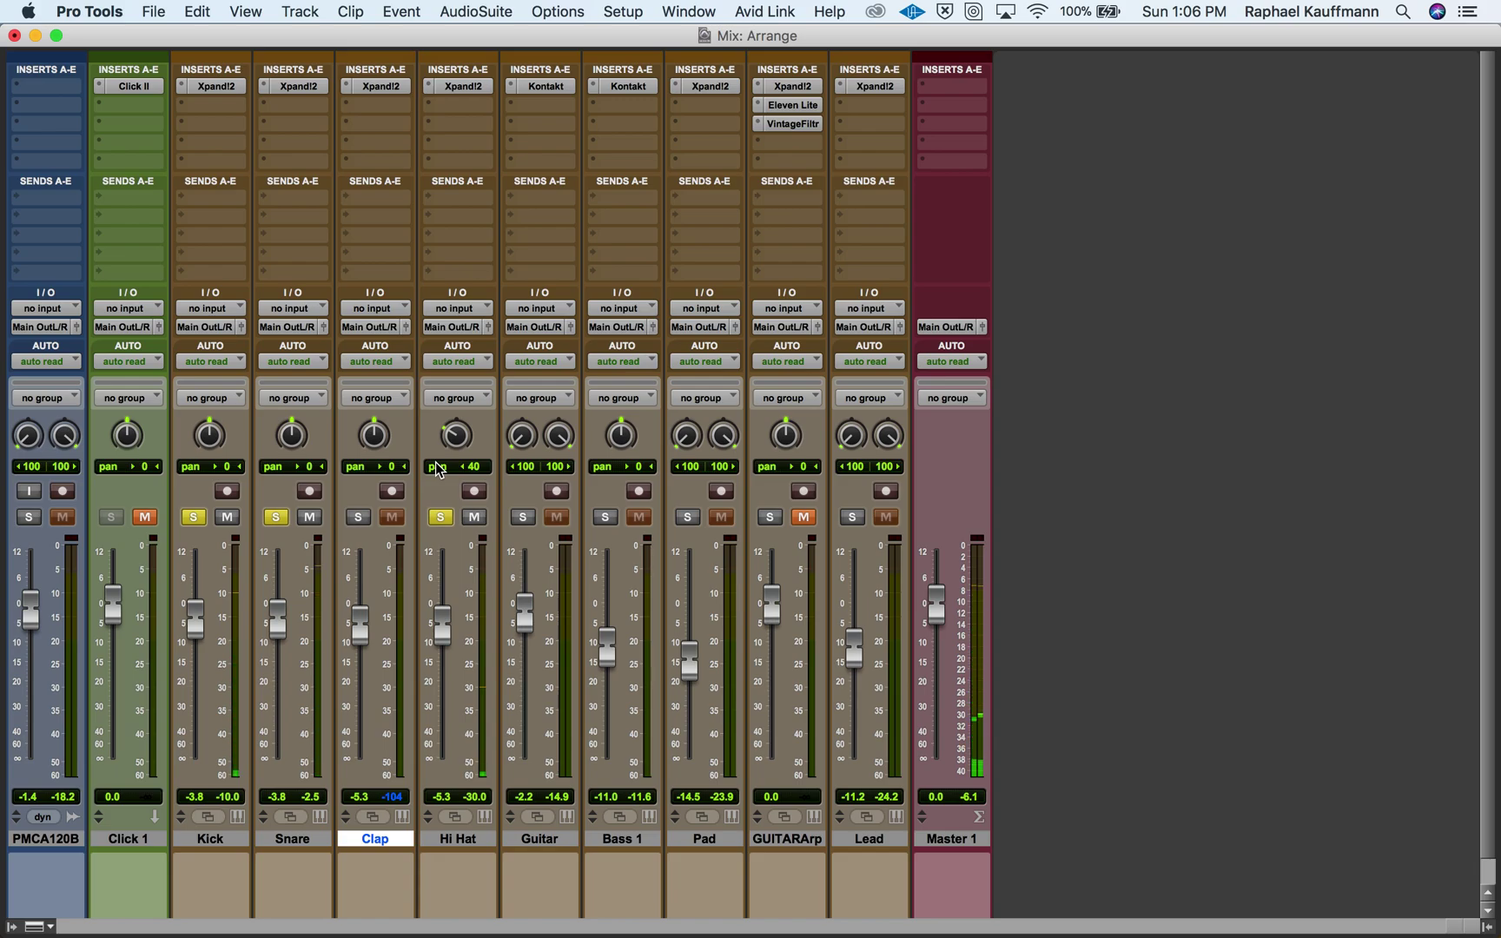